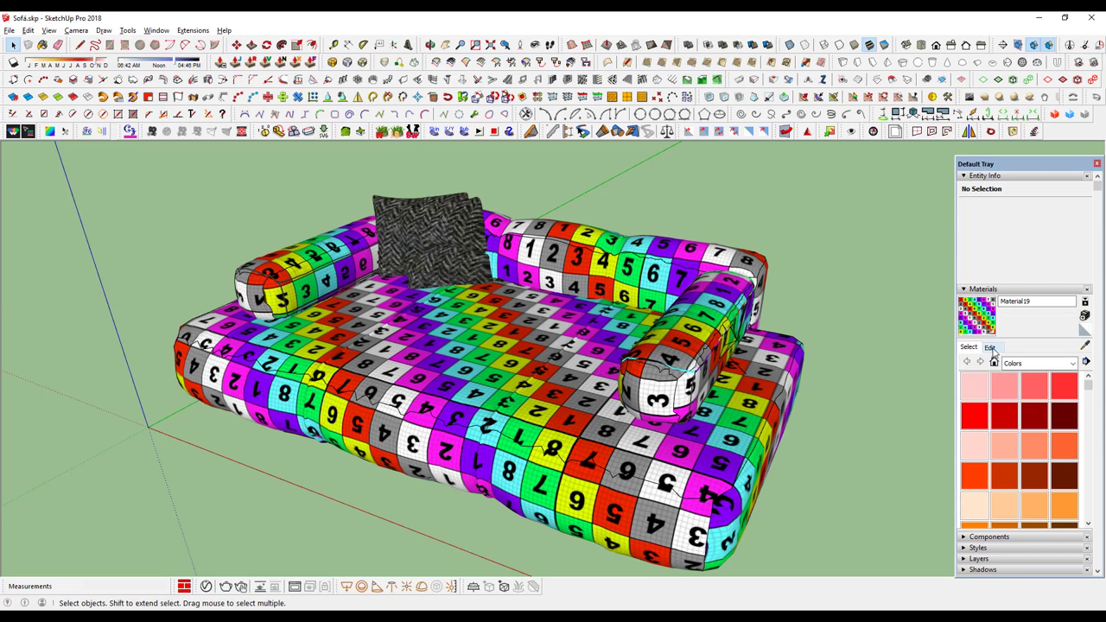
# Browse for a replacement texture image for Material19 from the Materials Edit tab
pyautogui.click(990, 348)
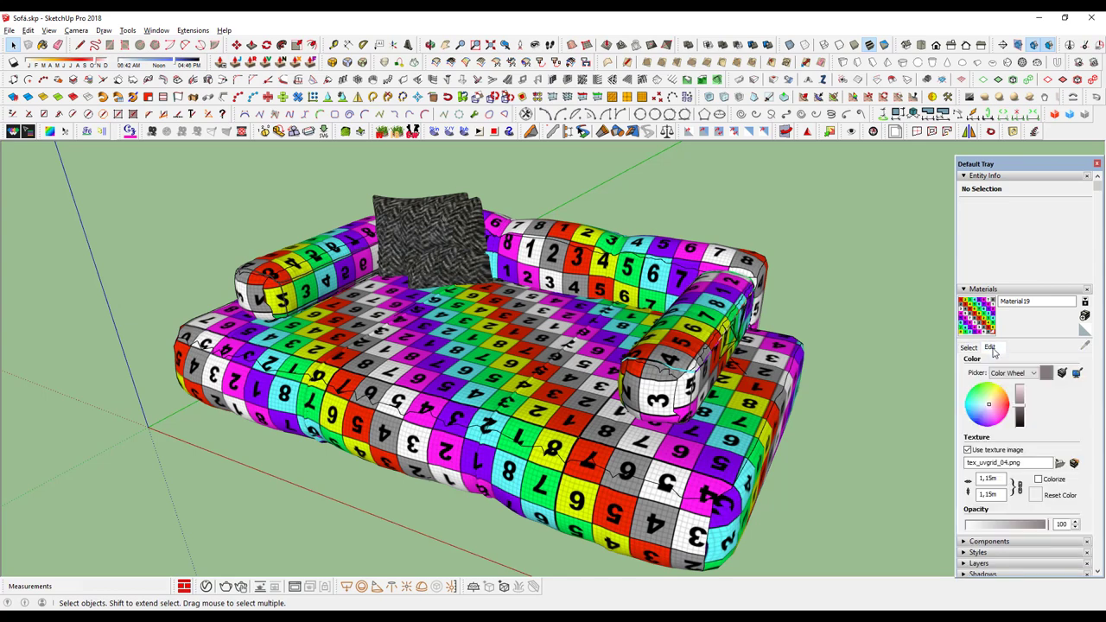
pyautogui.click(1060, 463)
# Go to Texturas > Tecido > Tecido Coleção 03 and select tex_tecido_471b.jpg
pyautogui.click(515, 94)
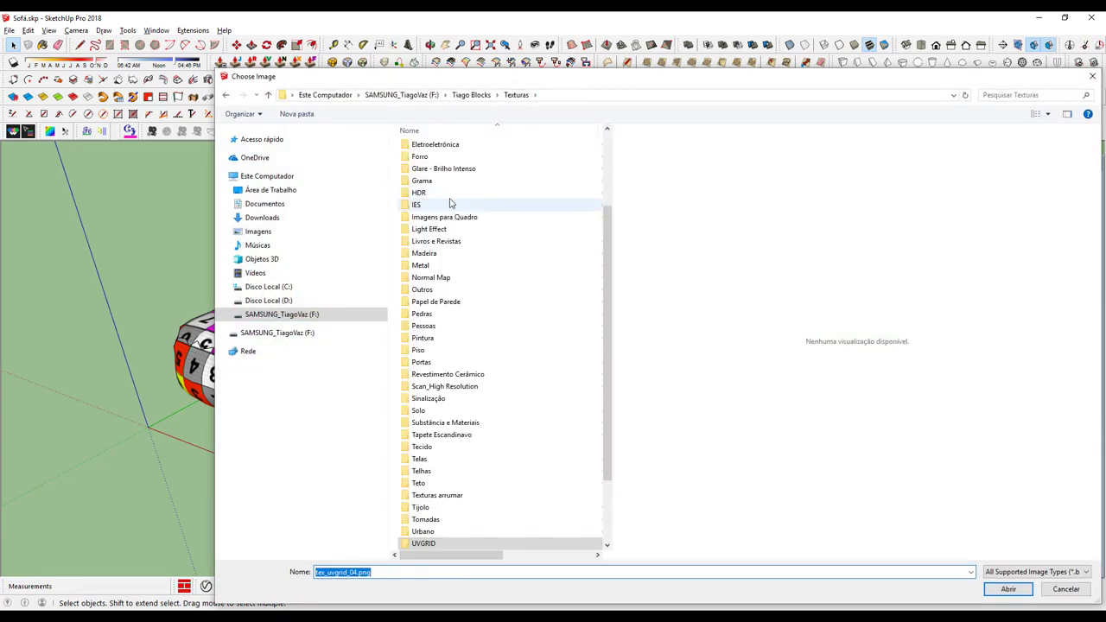
pyautogui.scroll(-1, 440, 406)
pyautogui.doubleClick(422, 374)
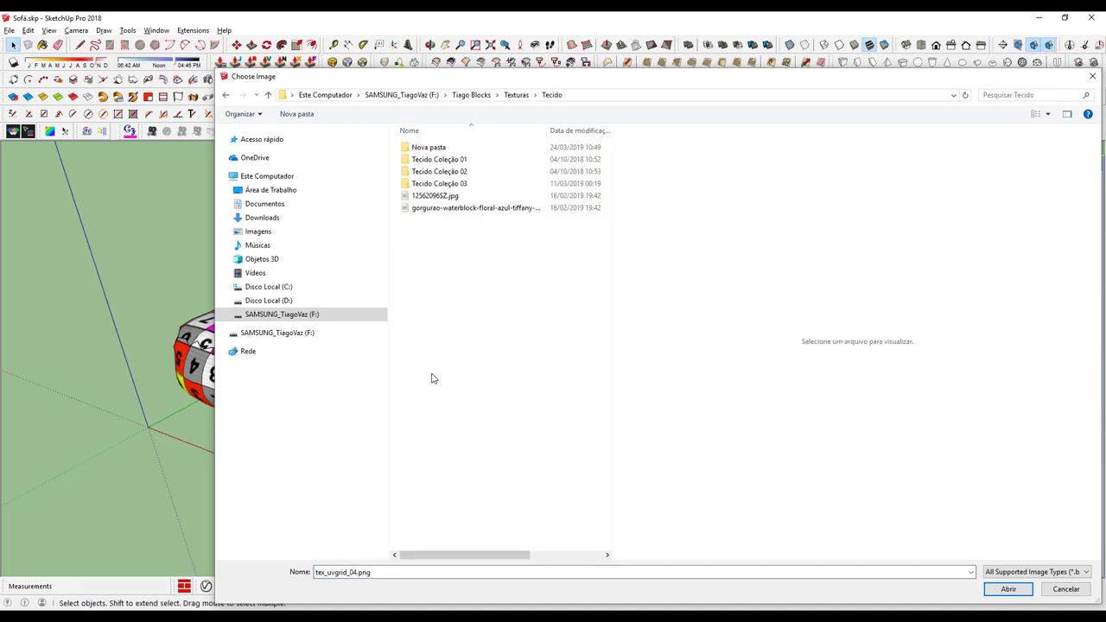
pyautogui.doubleClick(423, 184)
pyautogui.moveTo(607, 144); pyautogui.dragTo(610, 312)
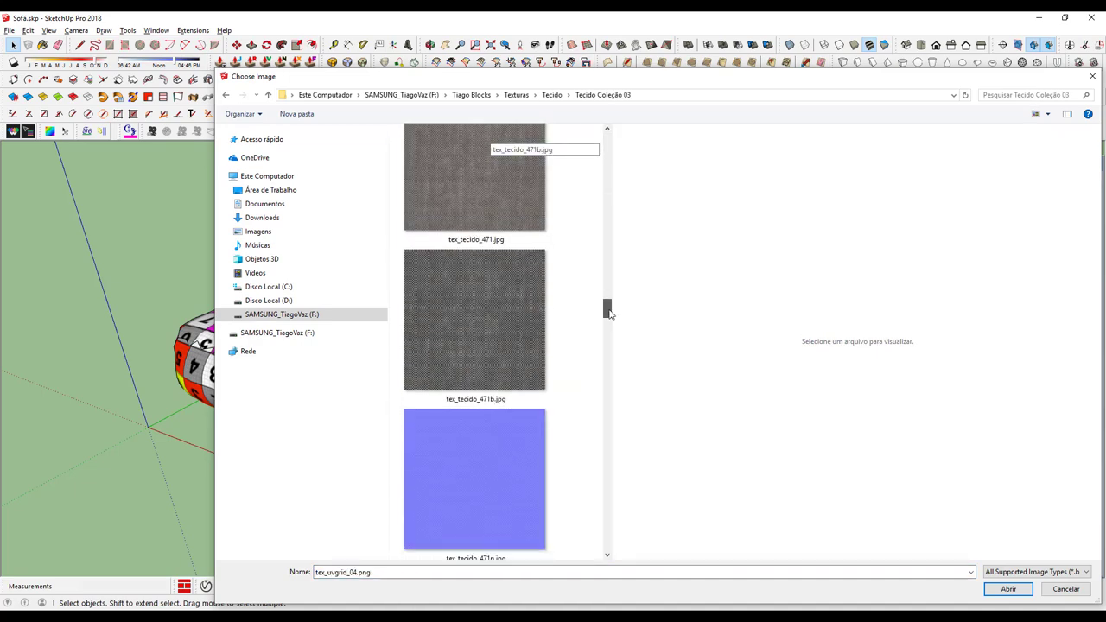
pyautogui.click(528, 334)
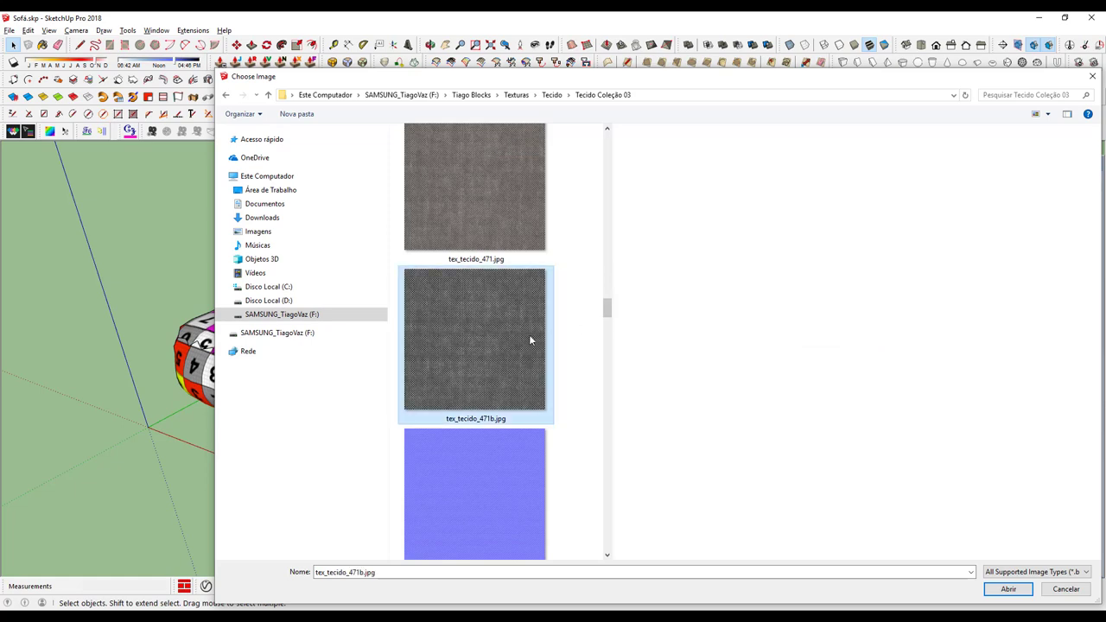
pyautogui.rightClick(520, 387)
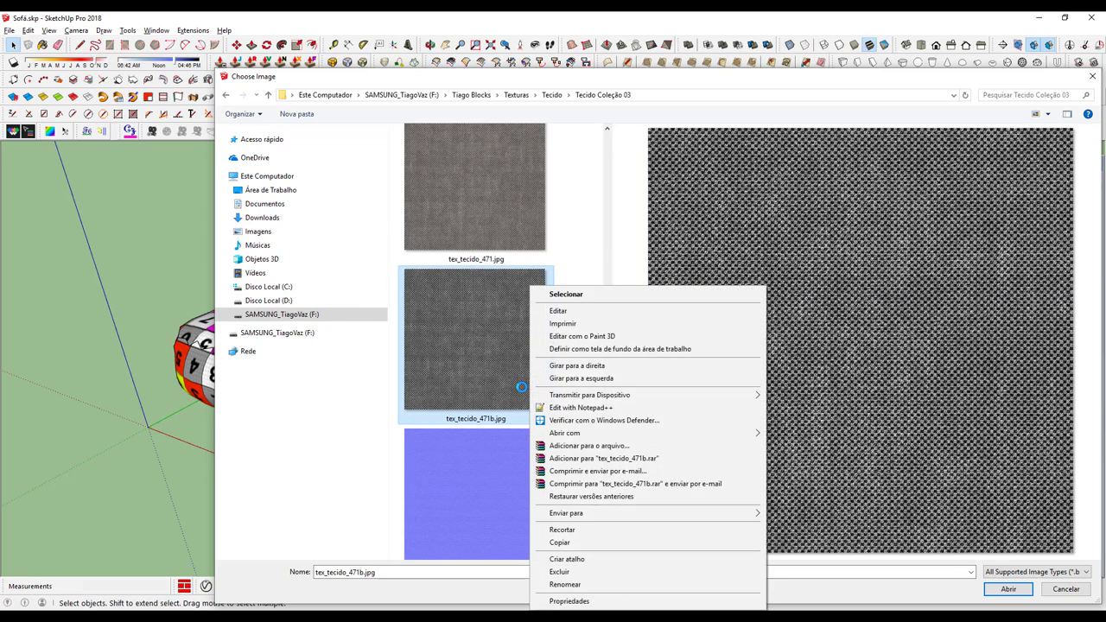
pyautogui.click(561, 599)
pyautogui.click(615, 341)
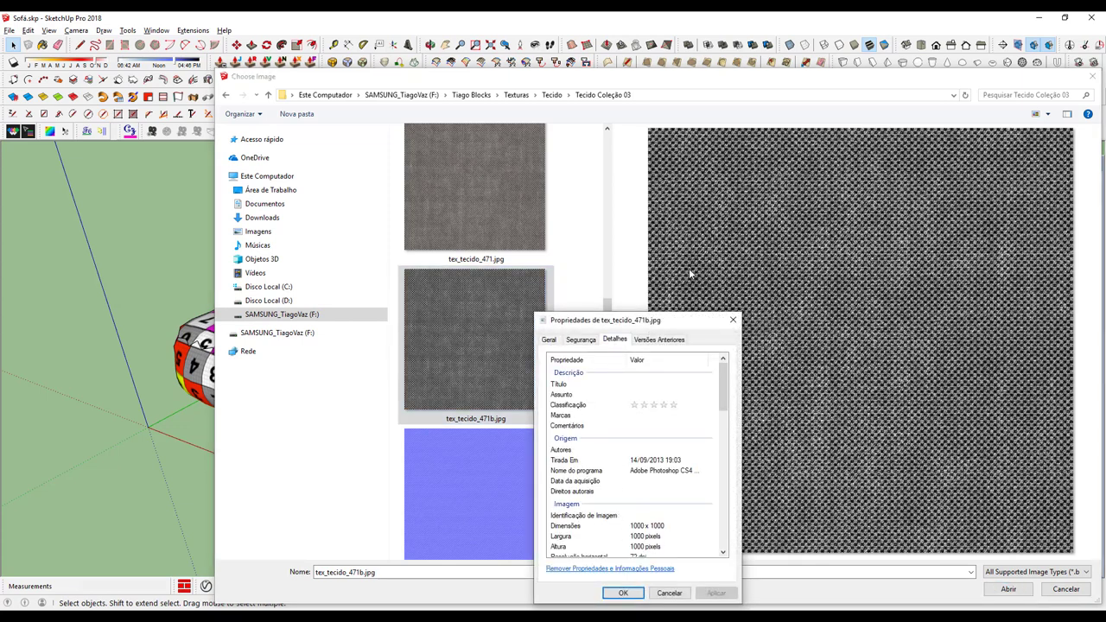
pyautogui.moveTo(676, 322); pyautogui.dragTo(748, 209)
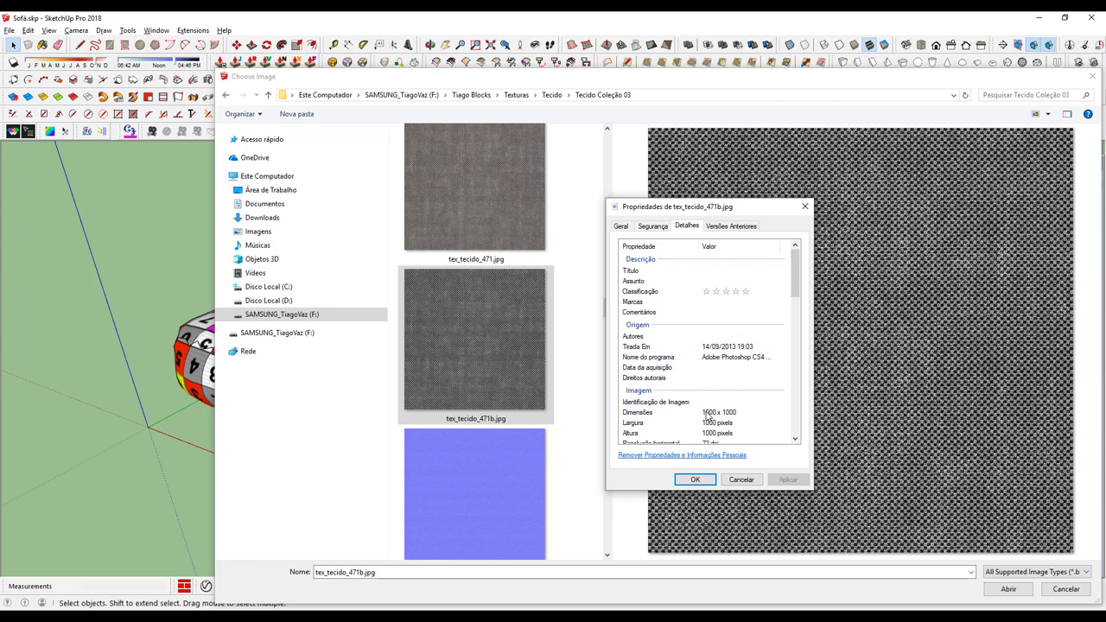
pyautogui.moveTo(762, 210); pyautogui.dragTo(779, 216)
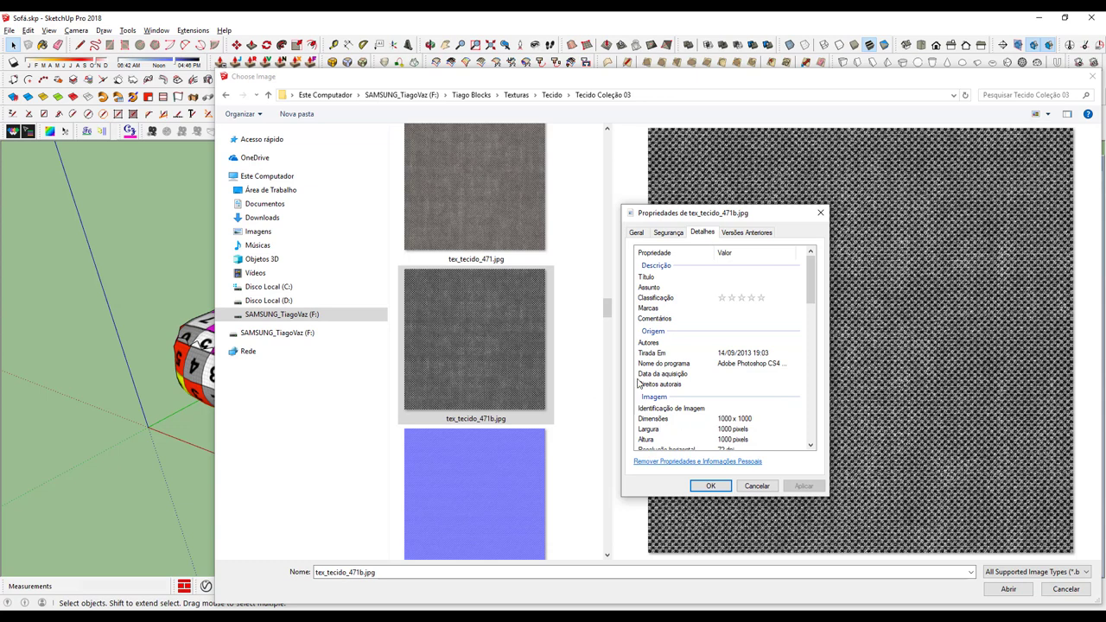
pyautogui.moveTo(768, 215); pyautogui.dragTo(545, 156)
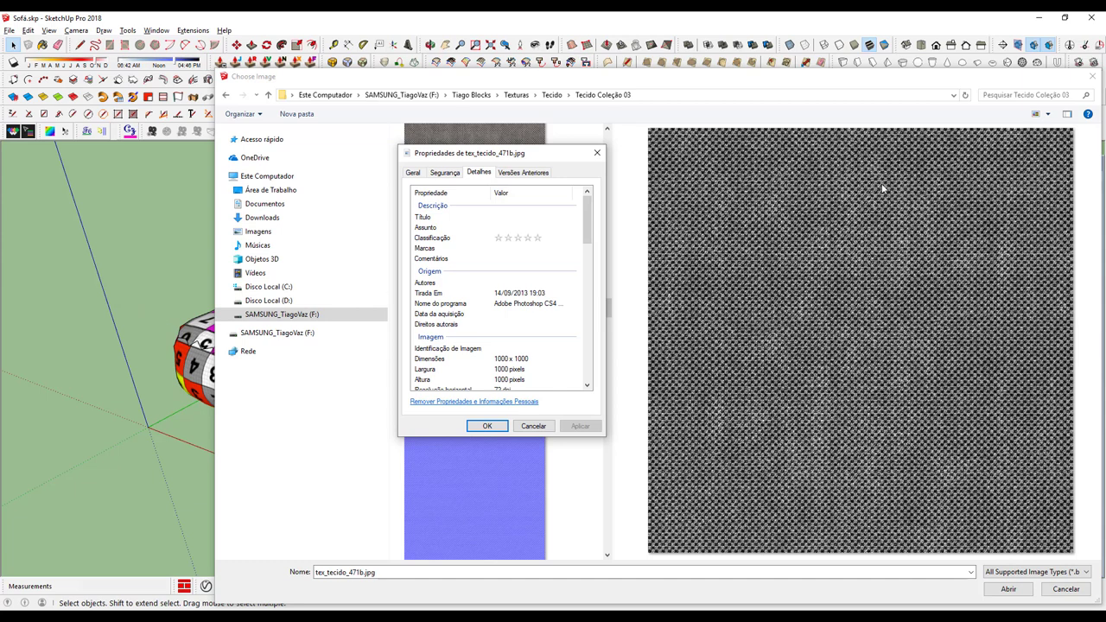
pyautogui.click(499, 361)
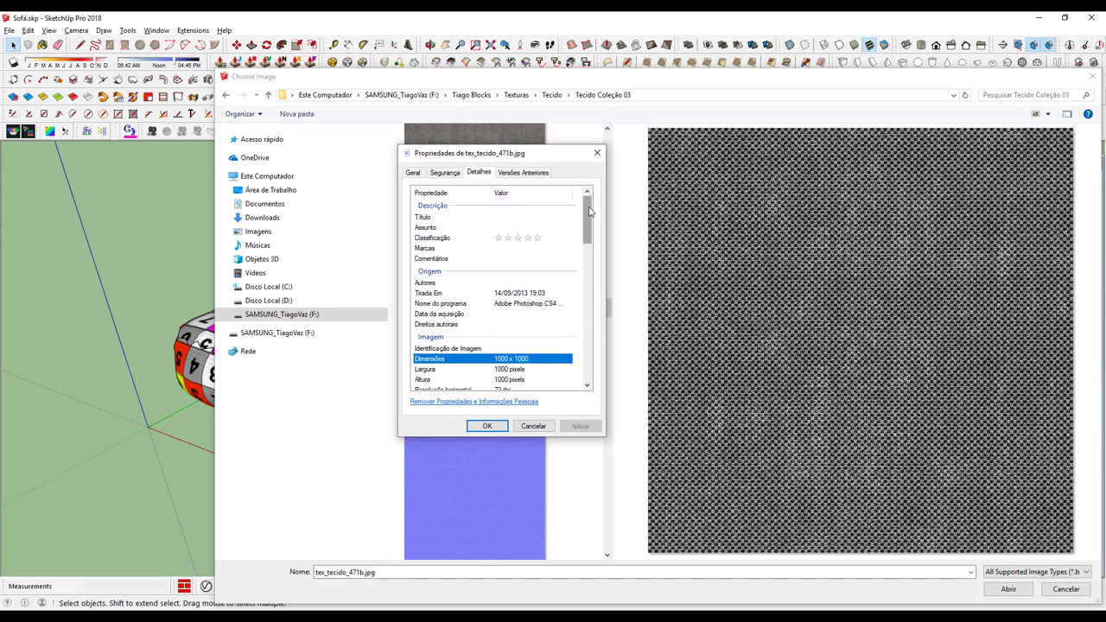
pyautogui.click(596, 152)
# Preview the blue tex_tecido_472.jpg and grey tex_tecido_480b.jpg and tex_tecido_484.jpg fabrics
pyautogui.scroll(-3, 500, 361)
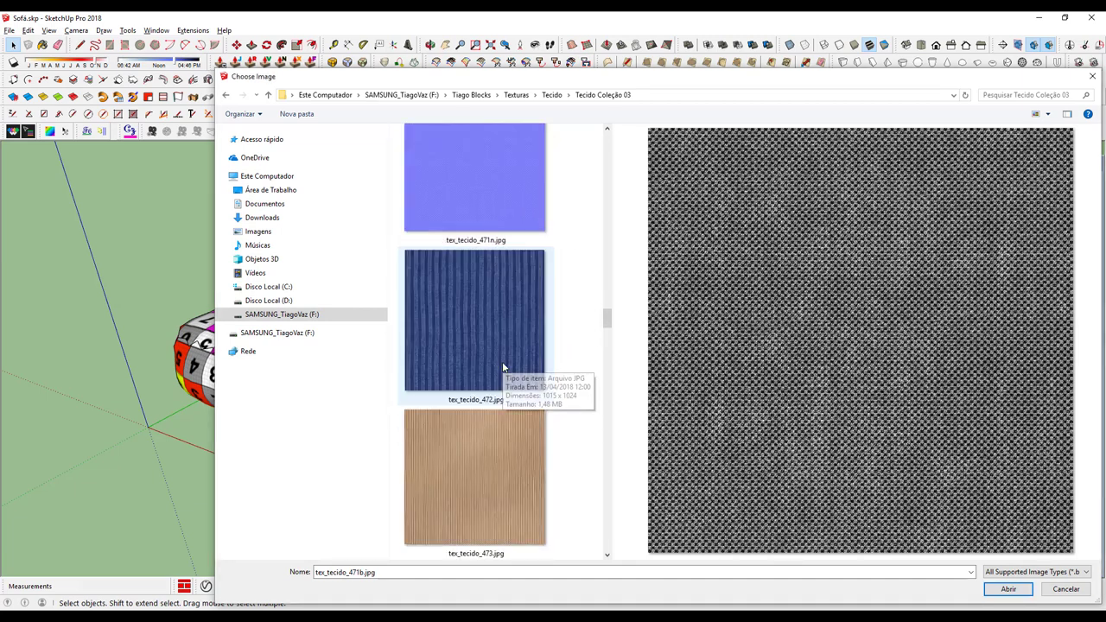
pyautogui.click(501, 363)
pyautogui.scroll(-3, 501, 363)
pyautogui.scroll(-5, 488, 322)
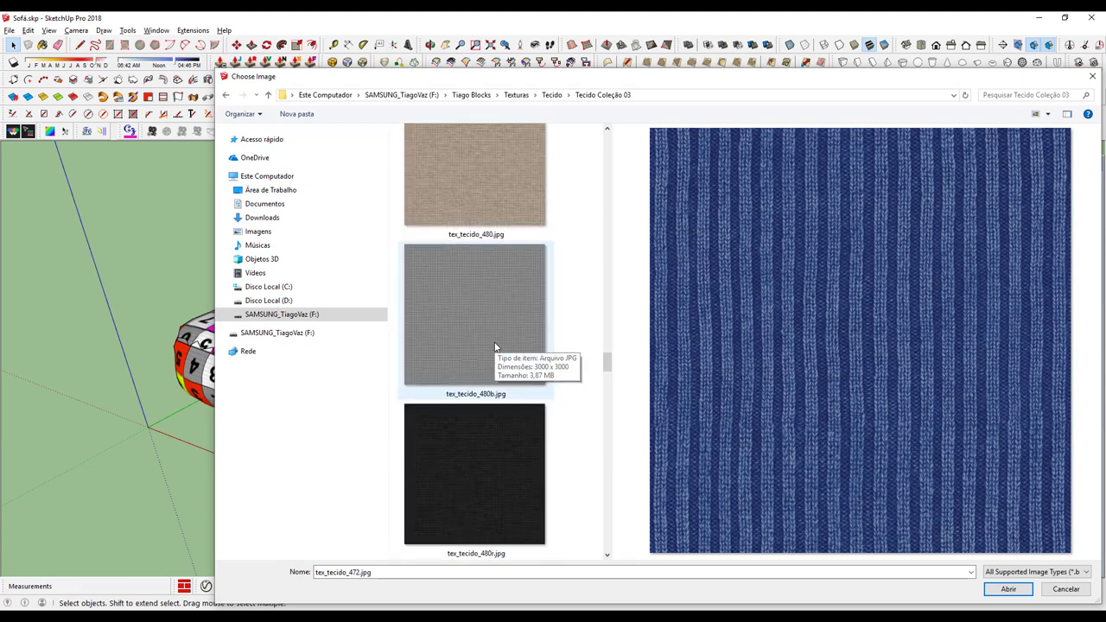
pyautogui.click(486, 312)
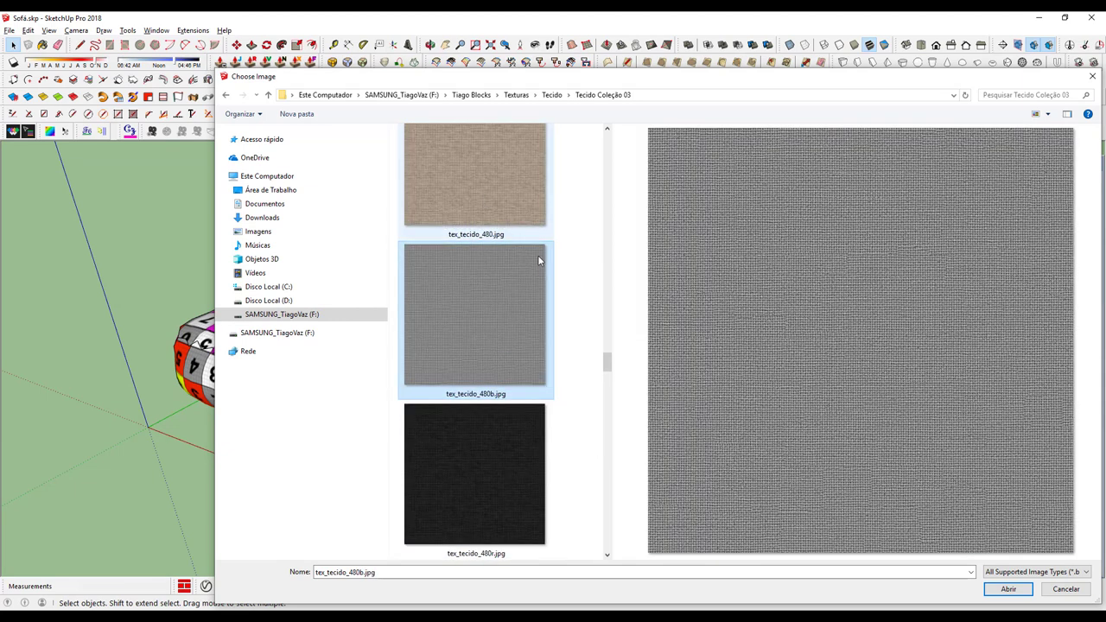
pyautogui.scroll(-1, 484, 320)
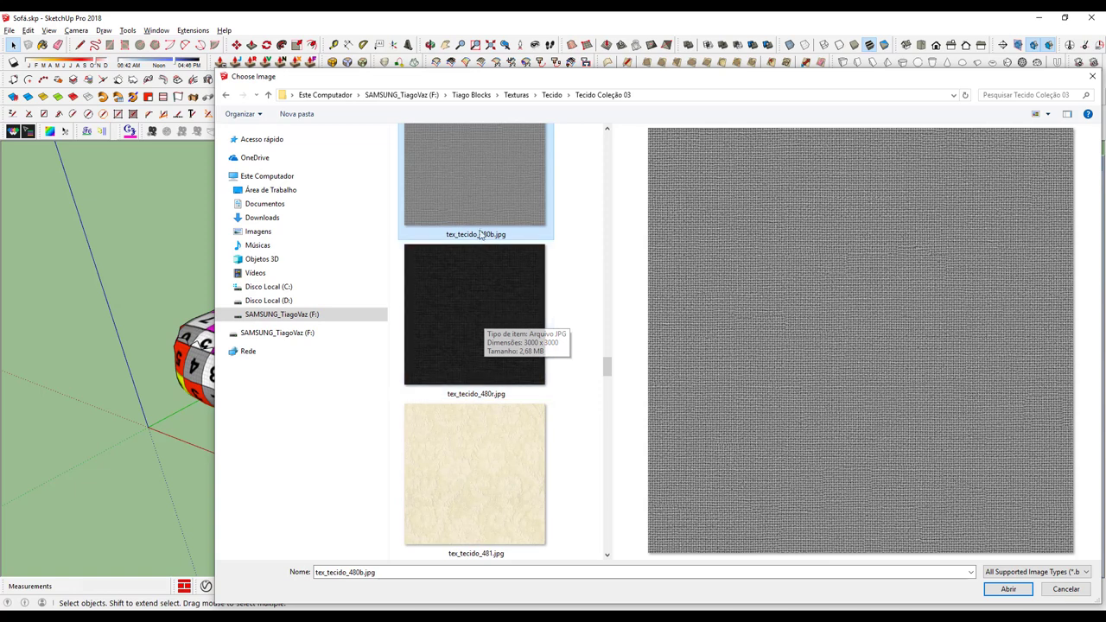
pyautogui.scroll(-3, 498, 320)
pyautogui.scroll(-2, 498, 320)
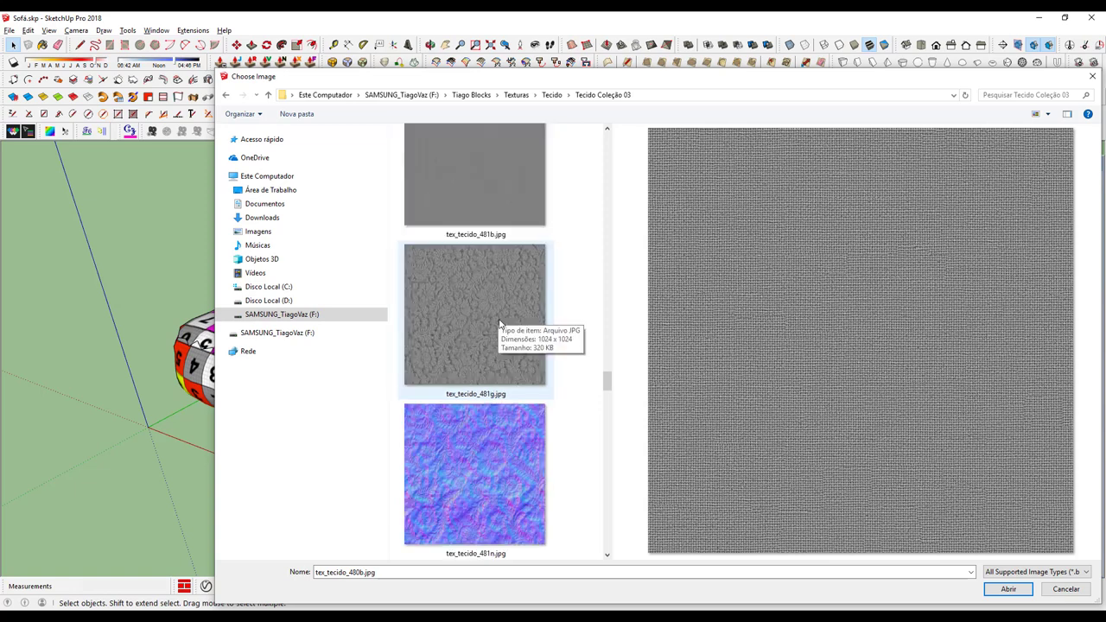
pyautogui.scroll(-2, 499, 319)
pyautogui.scroll(-2, 498, 319)
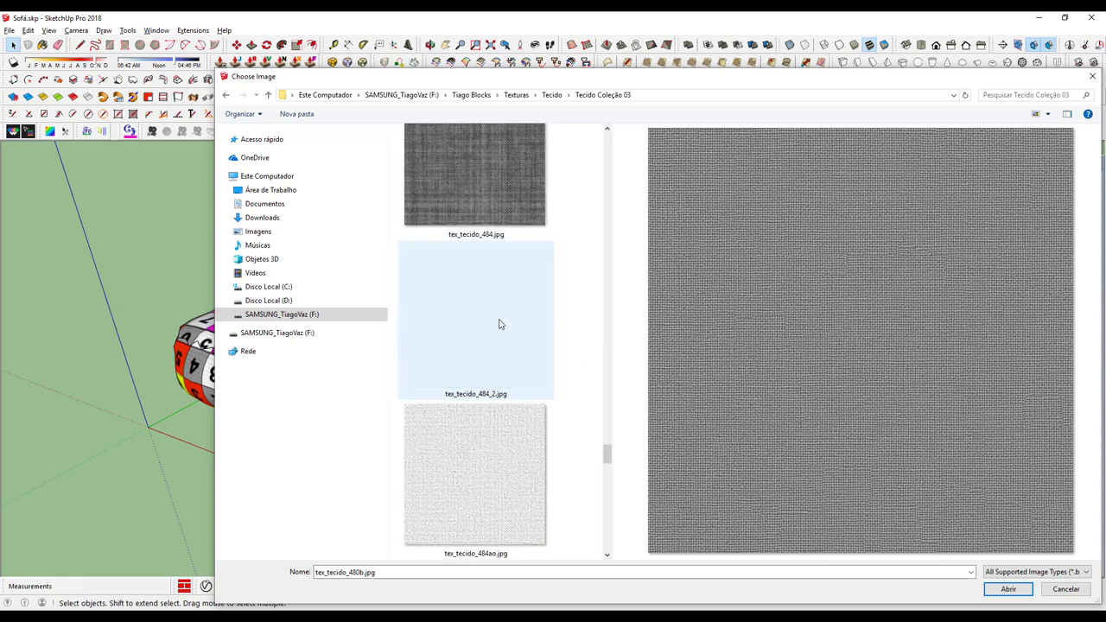
pyautogui.click(493, 206)
# Preview the herringbone tex_tecido_485ao.jpg fabric and scroll through the rest of the collection
pyautogui.scroll(-1, 506, 294)
pyautogui.scroll(-3, 507, 293)
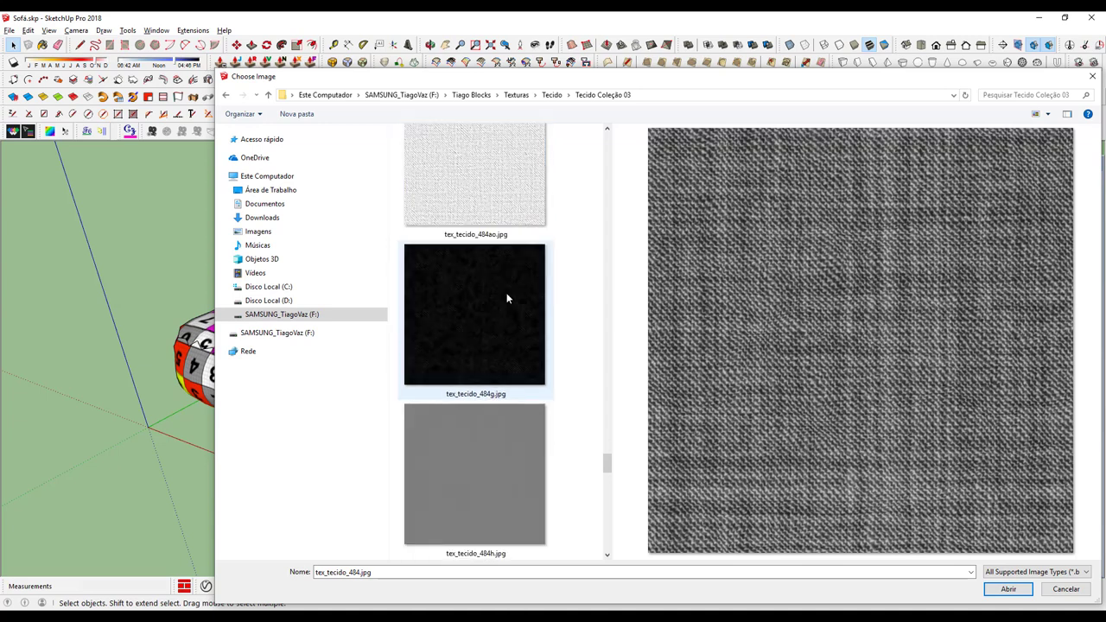
pyautogui.scroll(-3, 507, 293)
pyautogui.scroll(-3, 506, 294)
pyautogui.scroll(-1, 507, 298)
pyautogui.scroll(3, 506, 297)
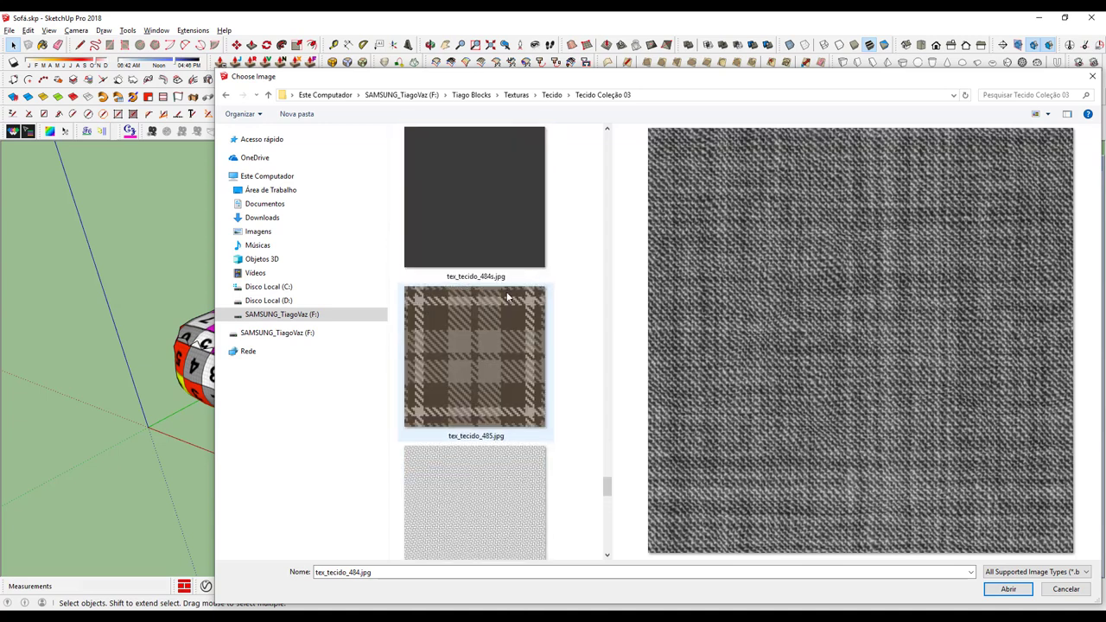
pyautogui.scroll(-1, 506, 297)
pyautogui.click(507, 296)
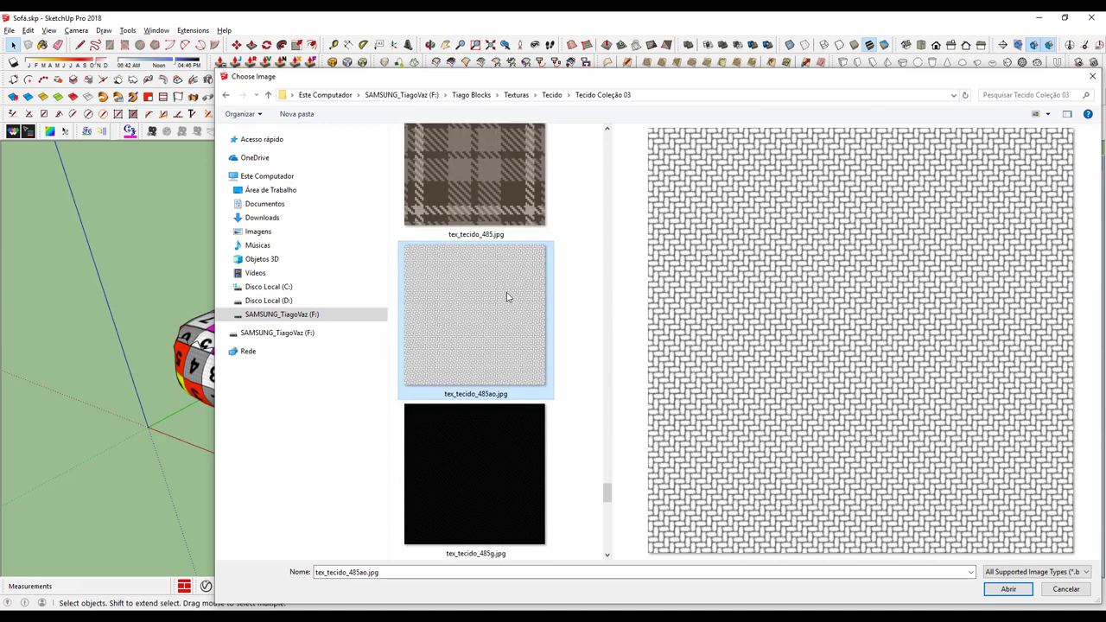
pyautogui.scroll(-1, 507, 297)
pyautogui.scroll(-1, 507, 296)
pyautogui.scroll(-3, 507, 297)
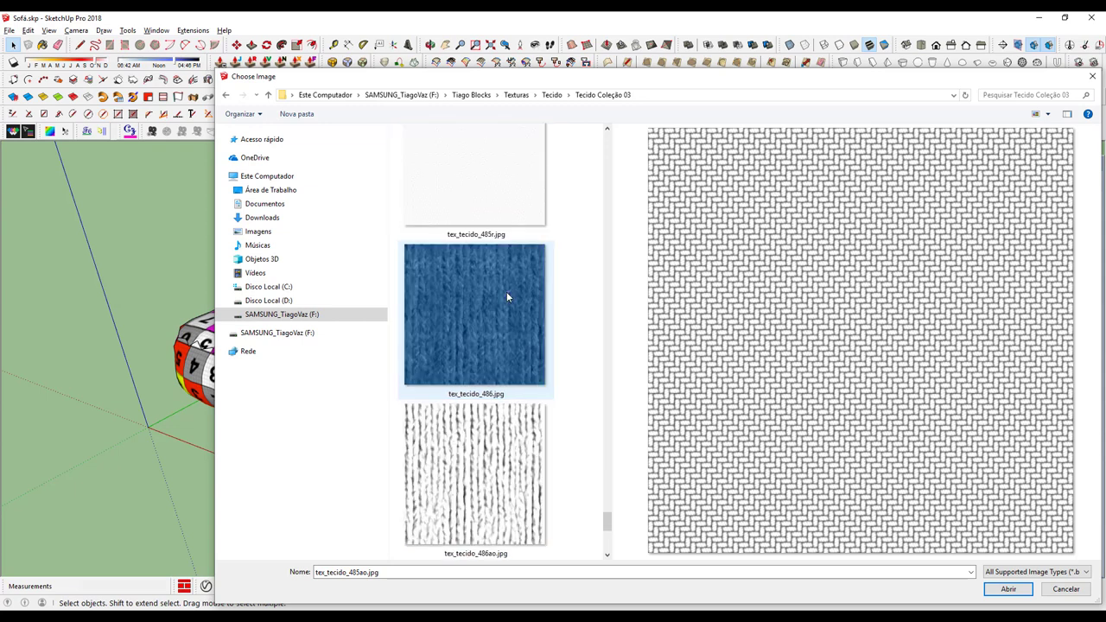
pyautogui.scroll(-2, 507, 297)
pyautogui.scroll(-2, 507, 297)
pyautogui.scroll(-2, 507, 297)
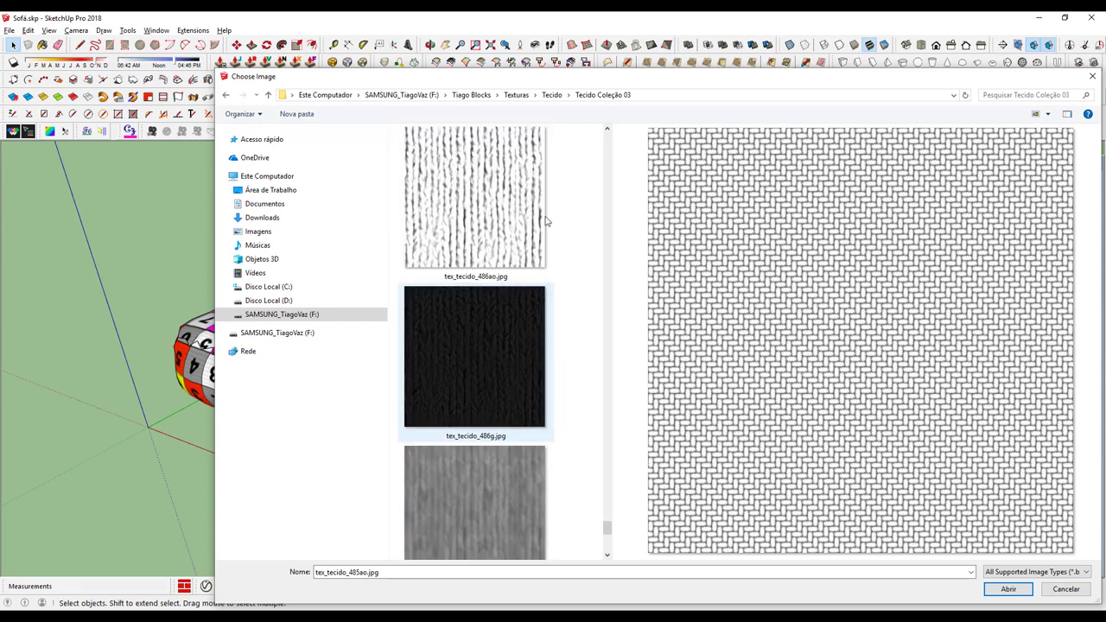
# Go back to Tecido and browse the Tecido Coleção 02 collection
pyautogui.click(551, 94)
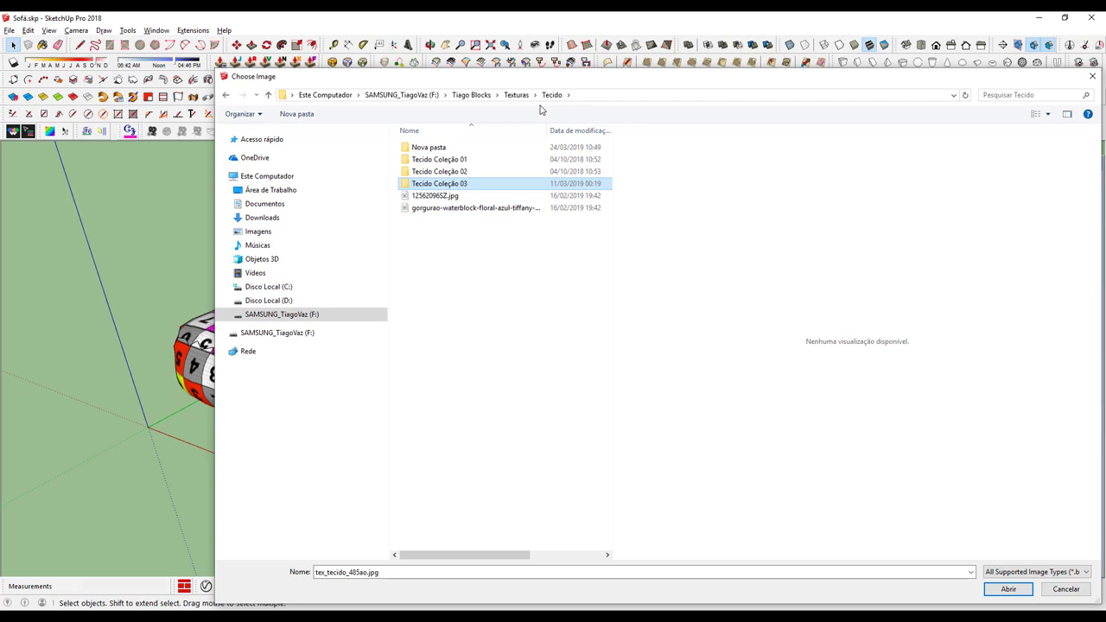
pyautogui.doubleClick(460, 172)
pyautogui.moveTo(606, 142); pyautogui.dragTo(606, 161)
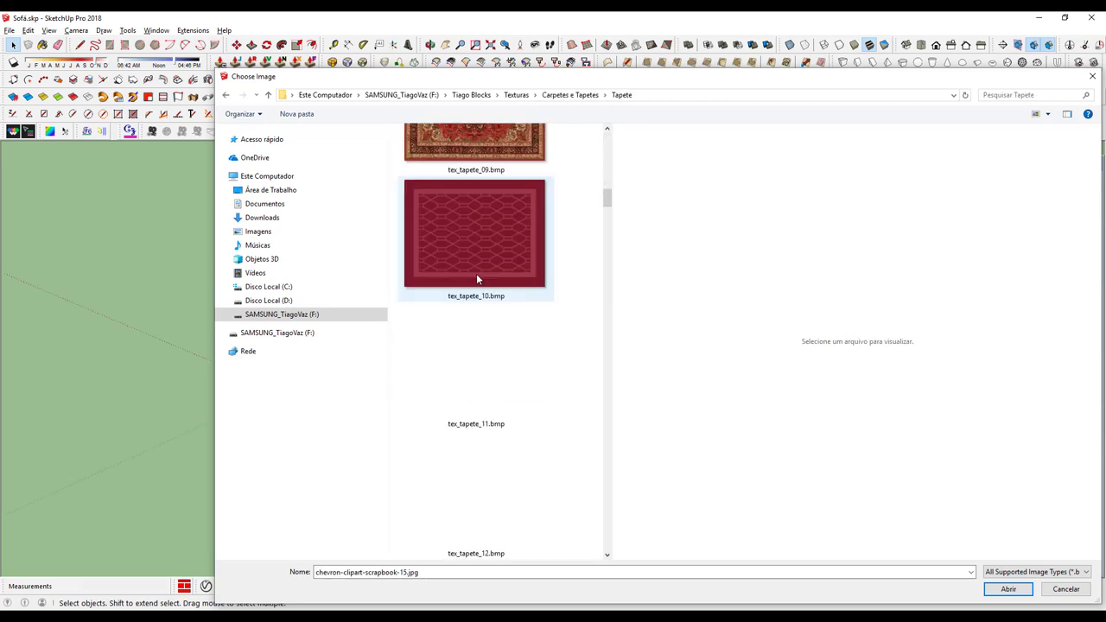
pyautogui.scroll(-3, 476, 272)
# Open Carpetes e Tapetes > Carpete and scroll through the carpet textures
pyautogui.click(584, 93)
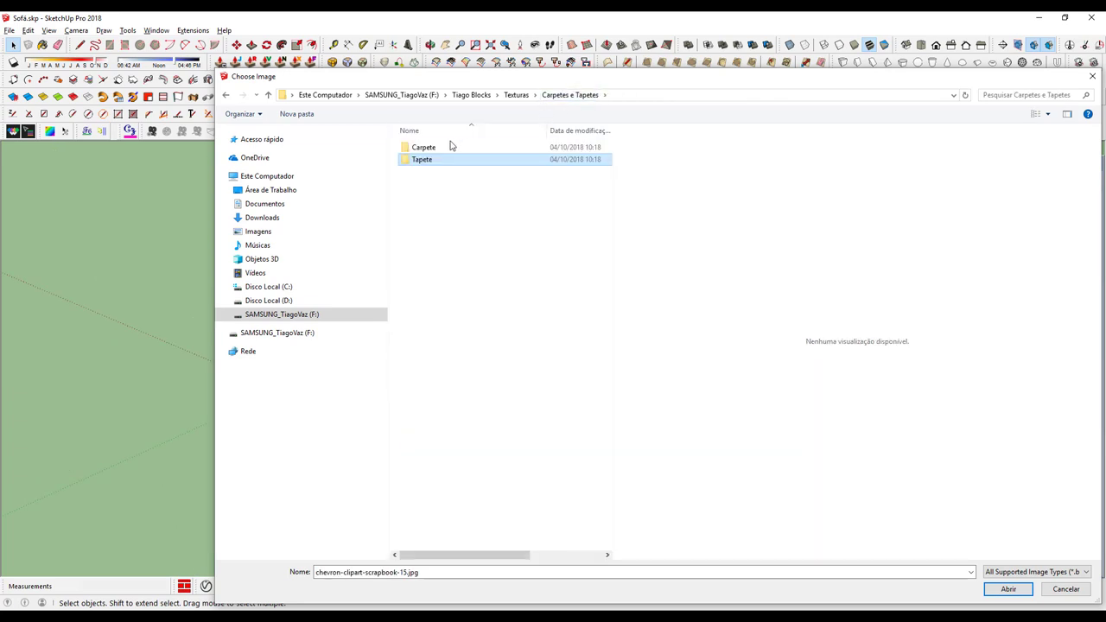
pyautogui.doubleClick(444, 147)
pyautogui.scroll(-2, 479, 322)
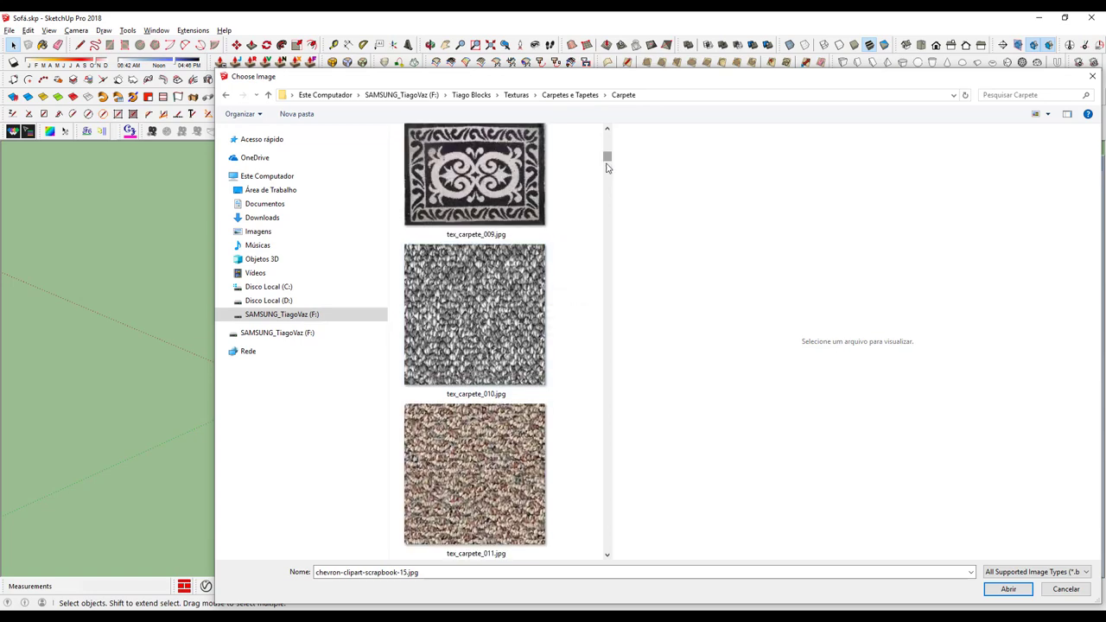
pyautogui.moveTo(607, 161)
pyautogui.mouseDown()
pyautogui.moveTo(600, 488)
pyautogui.moveTo(604, 477)
pyautogui.mouseUp()
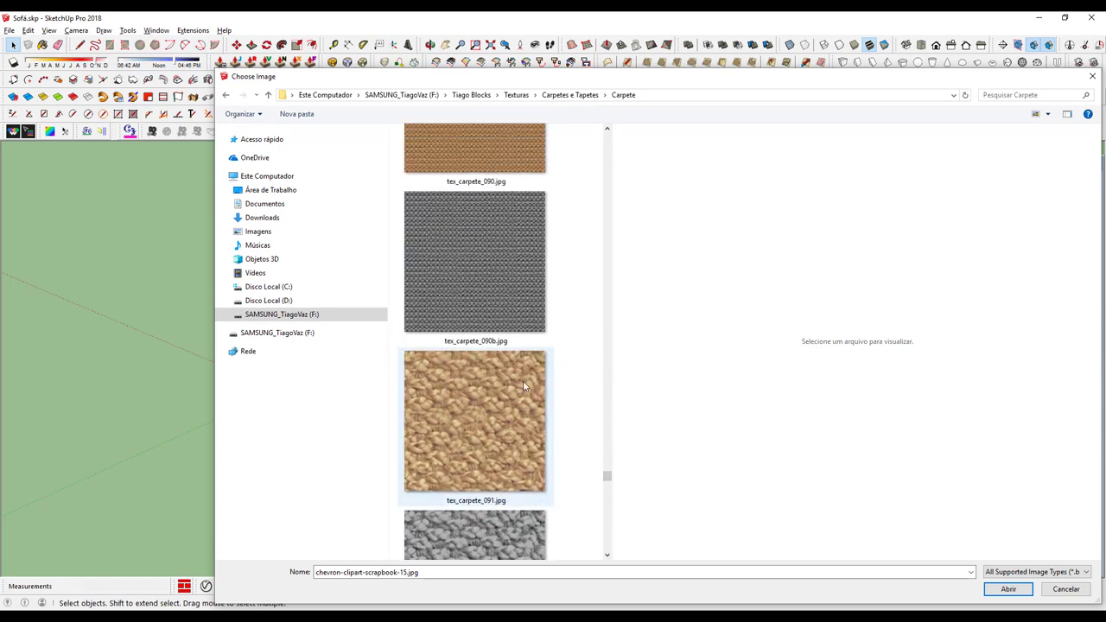
pyautogui.scroll(1, 514, 288)
pyautogui.scroll(1, 514, 288)
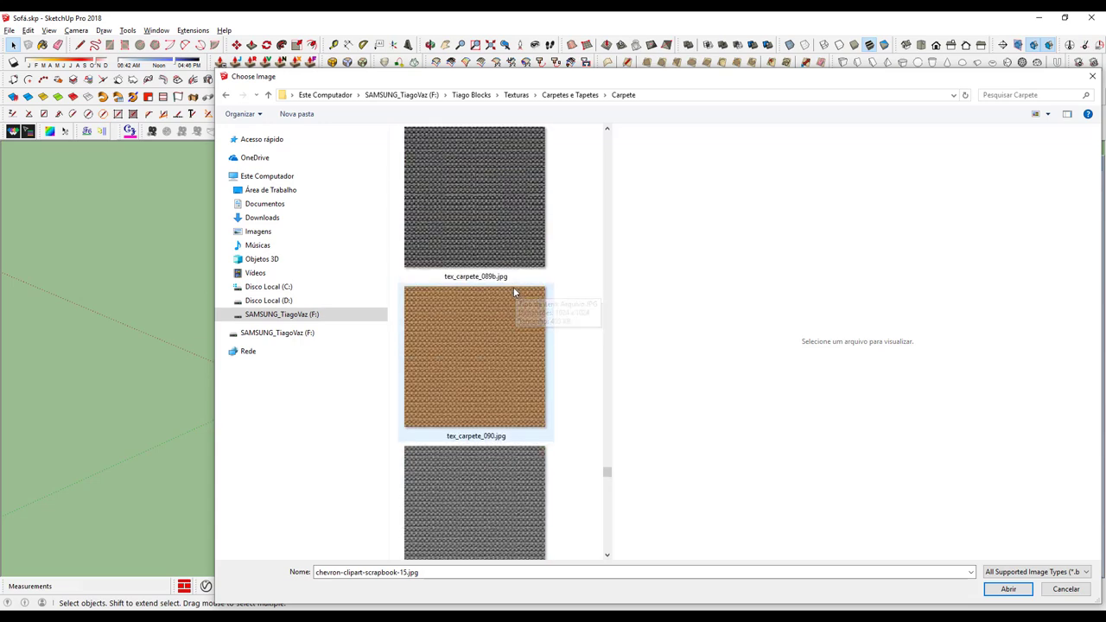
pyautogui.scroll(1, 513, 287)
pyautogui.scroll(1, 513, 287)
# Pick brown tex_carpete_088.jpg, check its Properties details, and load it as Material19's texture
pyautogui.click(508, 255)
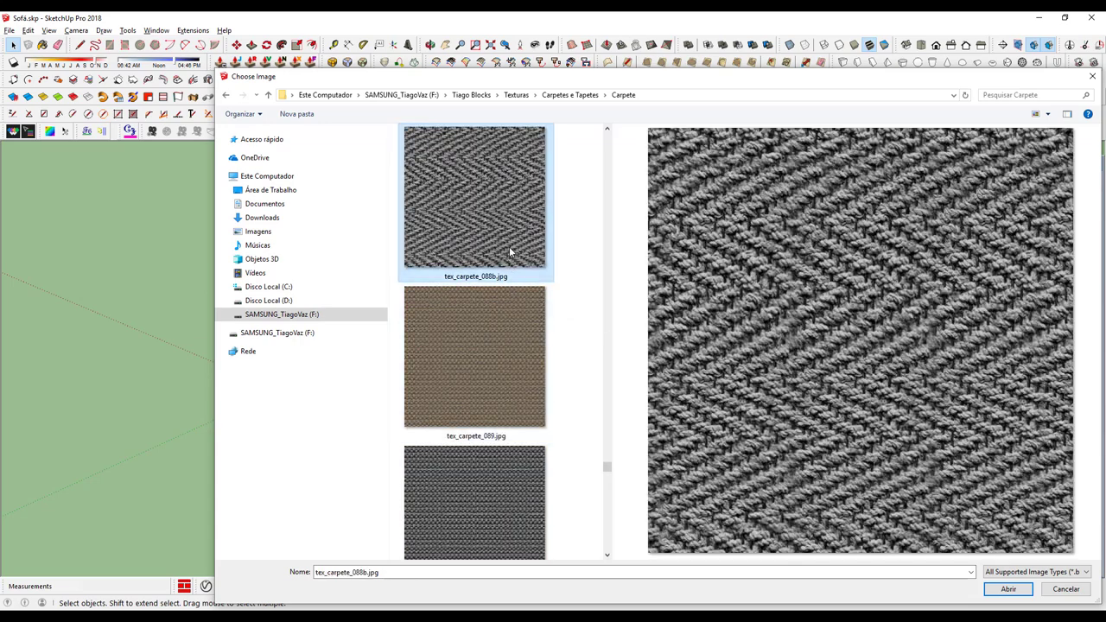
pyautogui.scroll(1, 509, 246)
pyautogui.scroll(1, 509, 249)
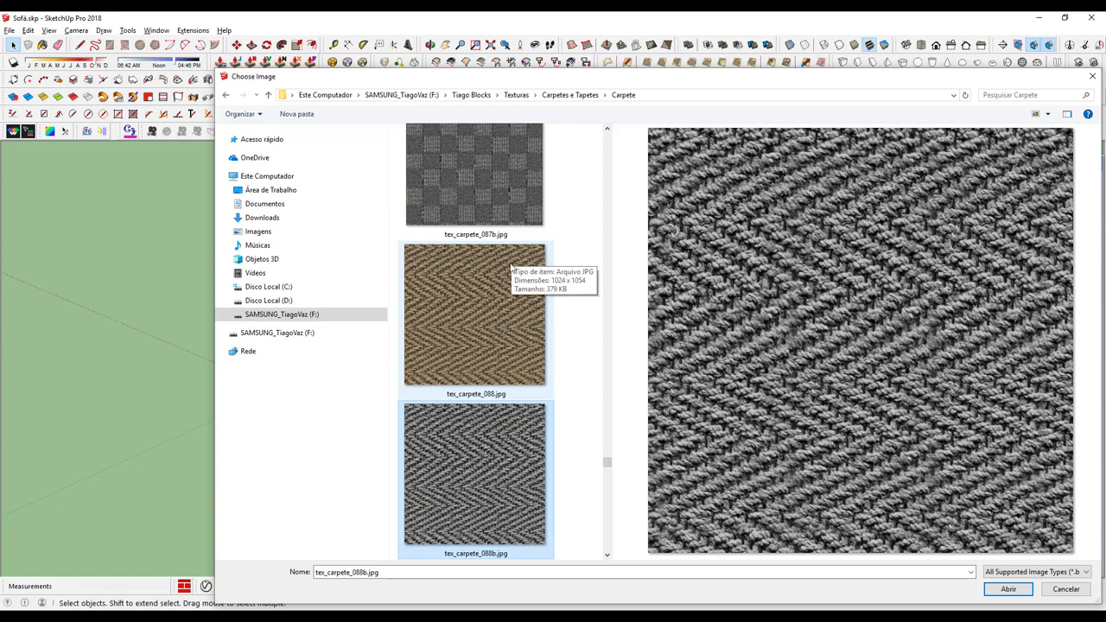
pyautogui.click(489, 303)
pyautogui.rightClick(490, 303)
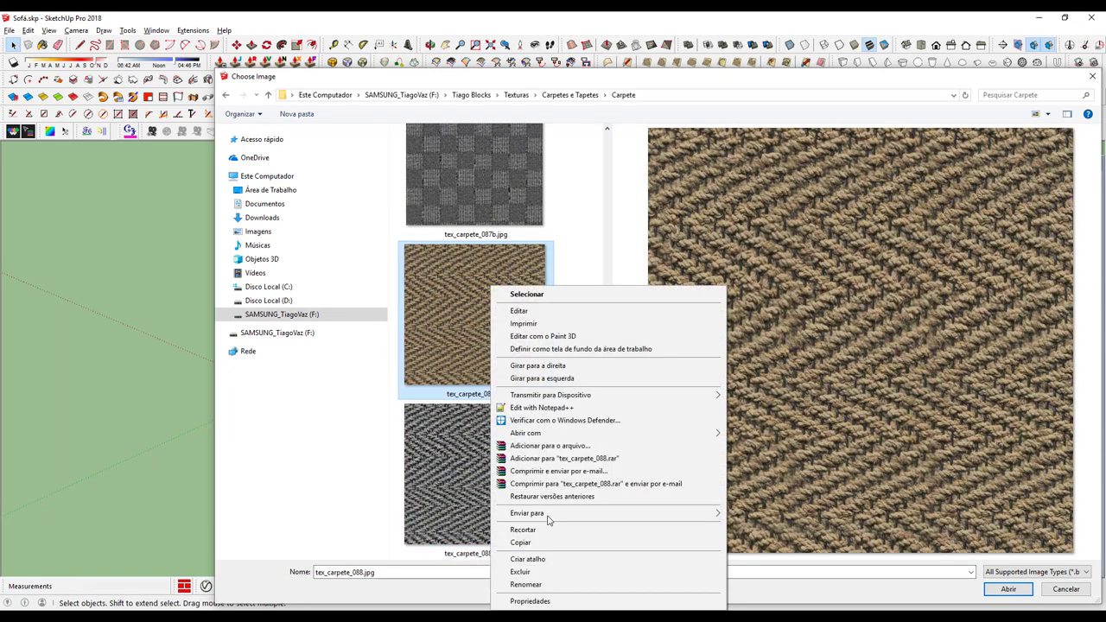
pyautogui.click(527, 600)
pyautogui.click(576, 329)
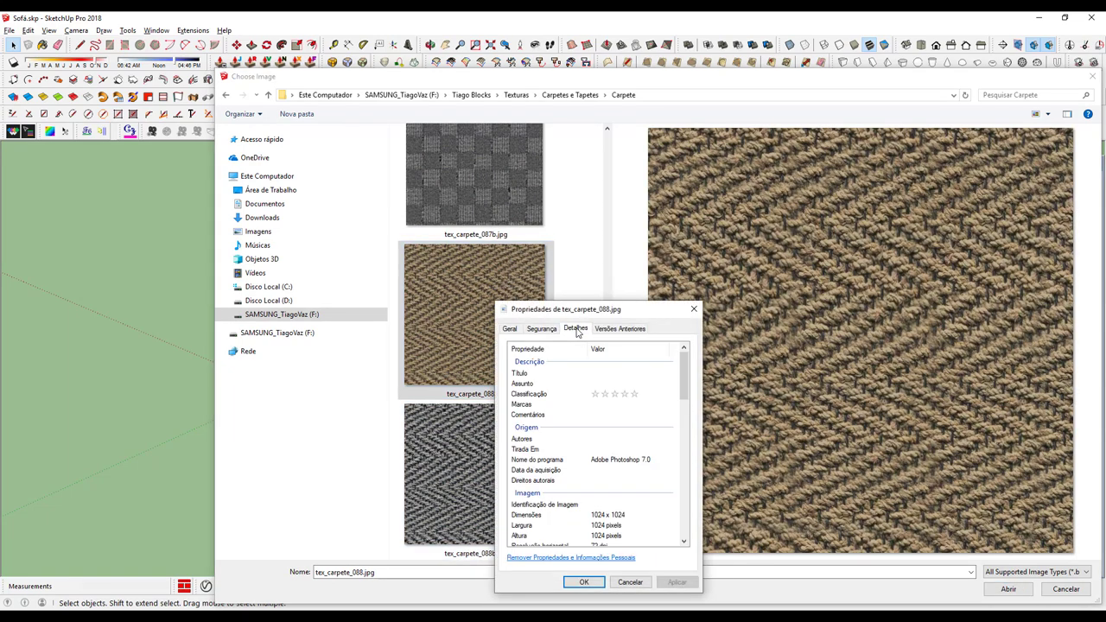
pyautogui.click(693, 310)
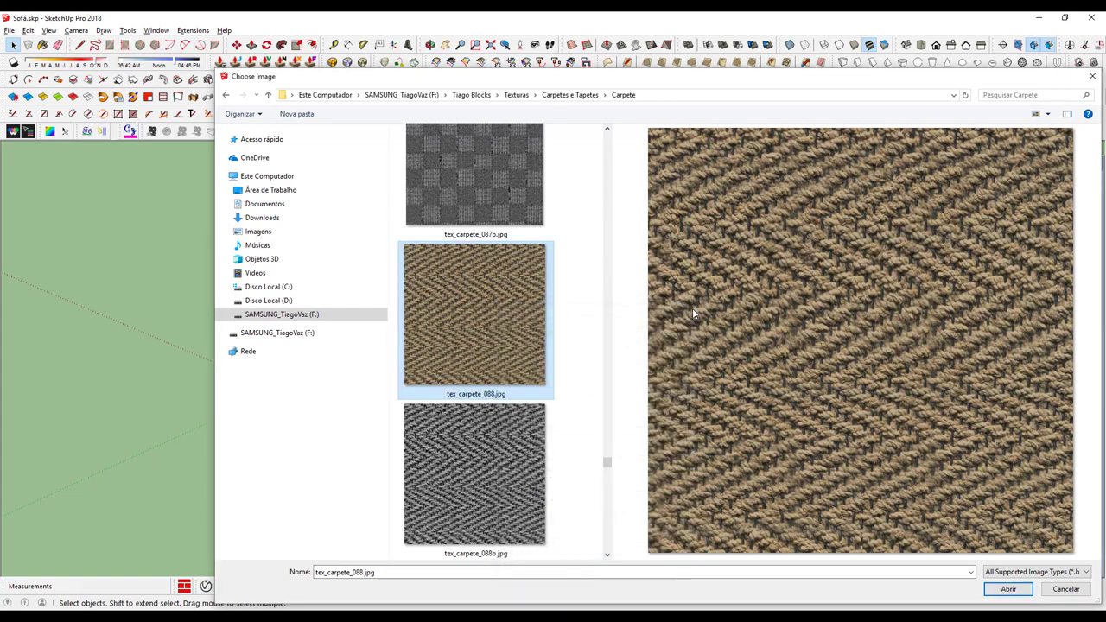
pyautogui.click(1007, 588)
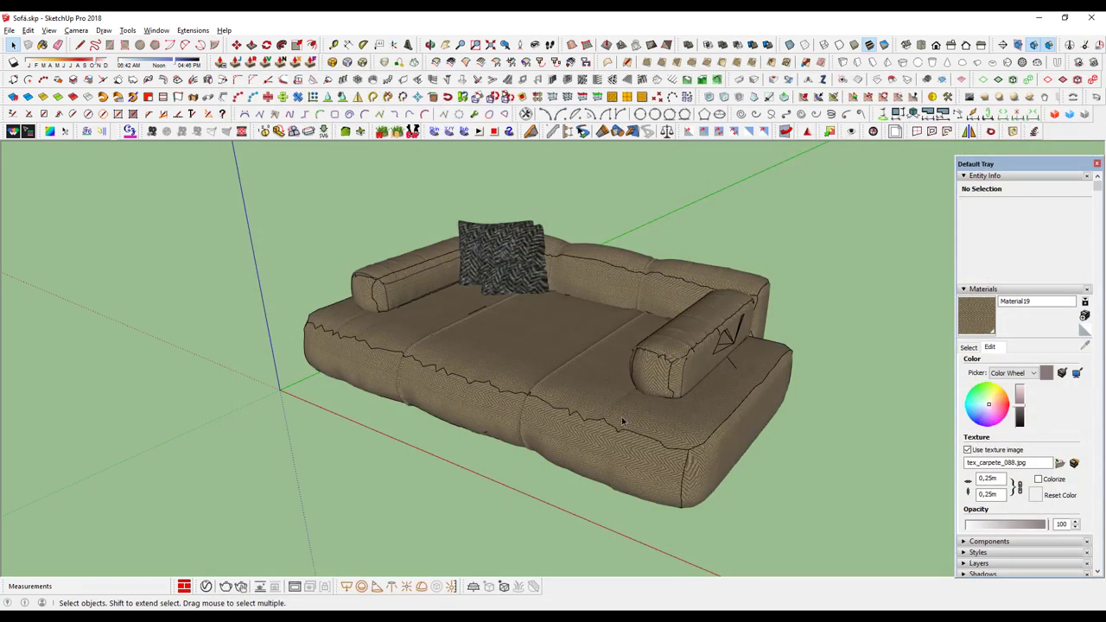
# Set Material19's texture width to 0,15m for a finer herringbone pattern
pyautogui.moveTo(605, 449); pyautogui.dragTo(536, 414, button='middle')
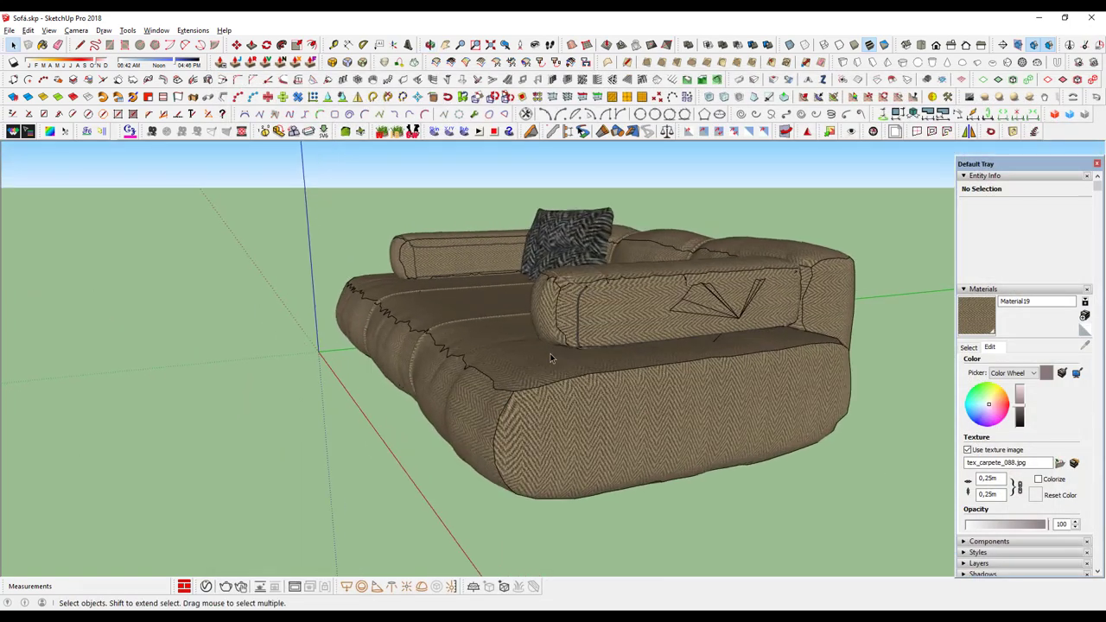
pyautogui.scroll(5, 441, 371)
pyautogui.moveTo(494, 369)
pyautogui.mouseDown(button='middle')
pyautogui.moveTo(444, 365)
pyautogui.moveTo(820, 471)
pyautogui.moveTo(486, 356)
pyautogui.mouseUp(button='middle')
pyautogui.scroll(-2, 821, 472)
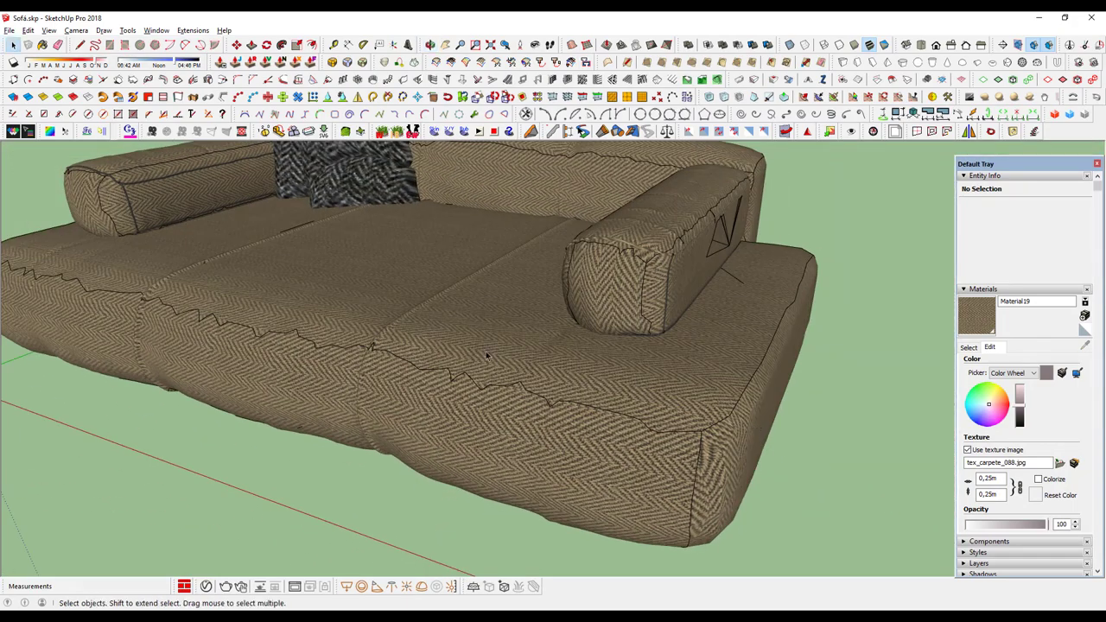
pyautogui.moveTo(463, 267); pyautogui.dragTo(506, 407, button='middle')
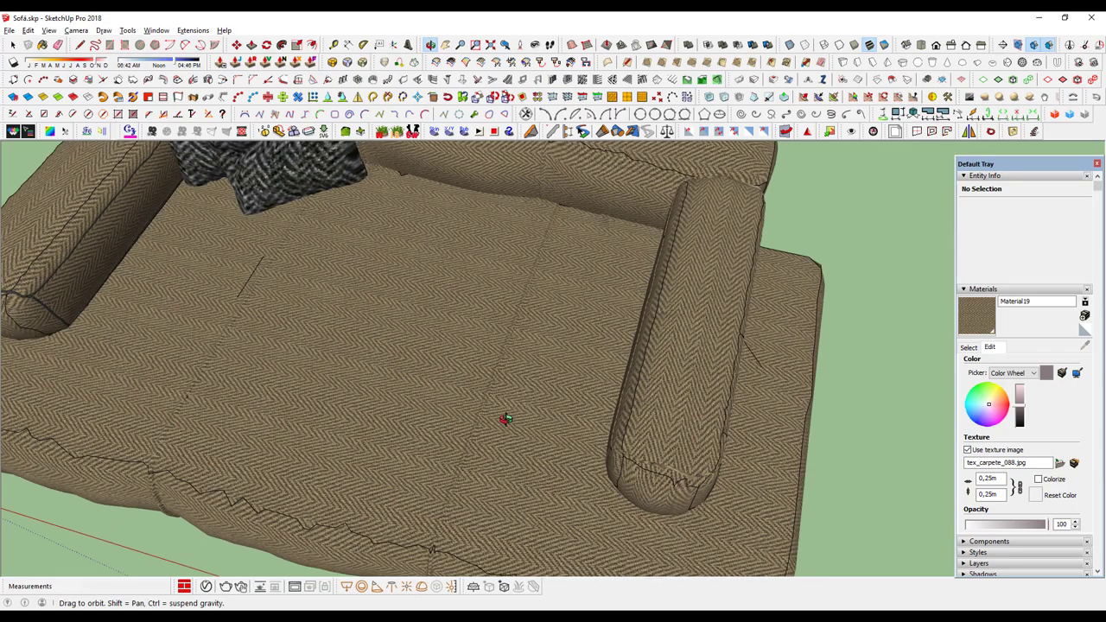
pyautogui.moveTo(701, 443); pyautogui.dragTo(518, 237, button='middle')
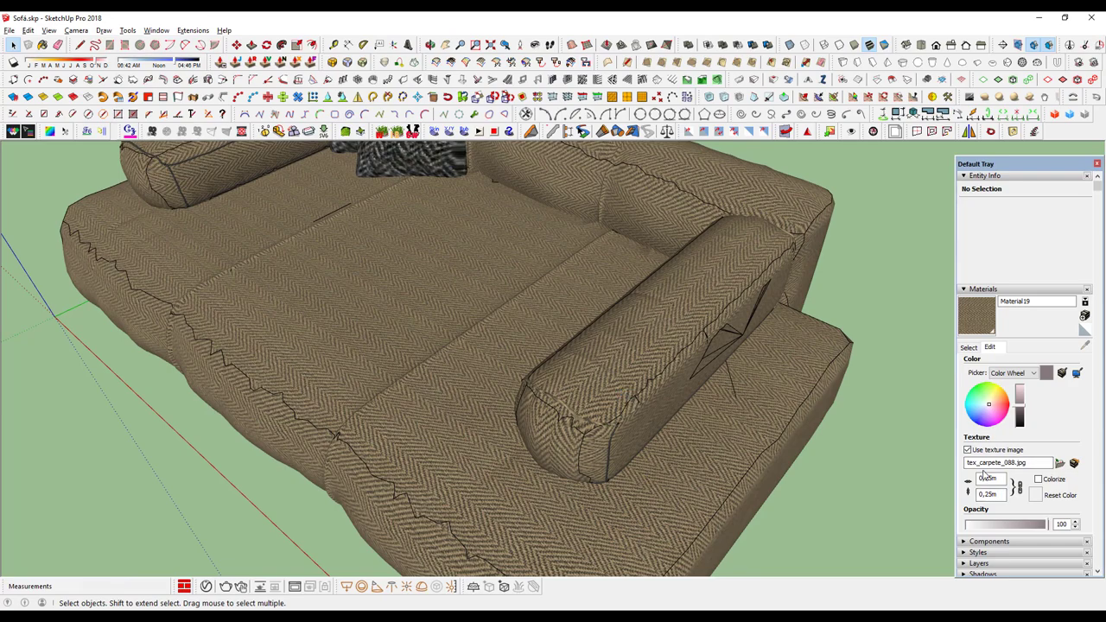
pyautogui.write('0,15')
pyautogui.press('Return')
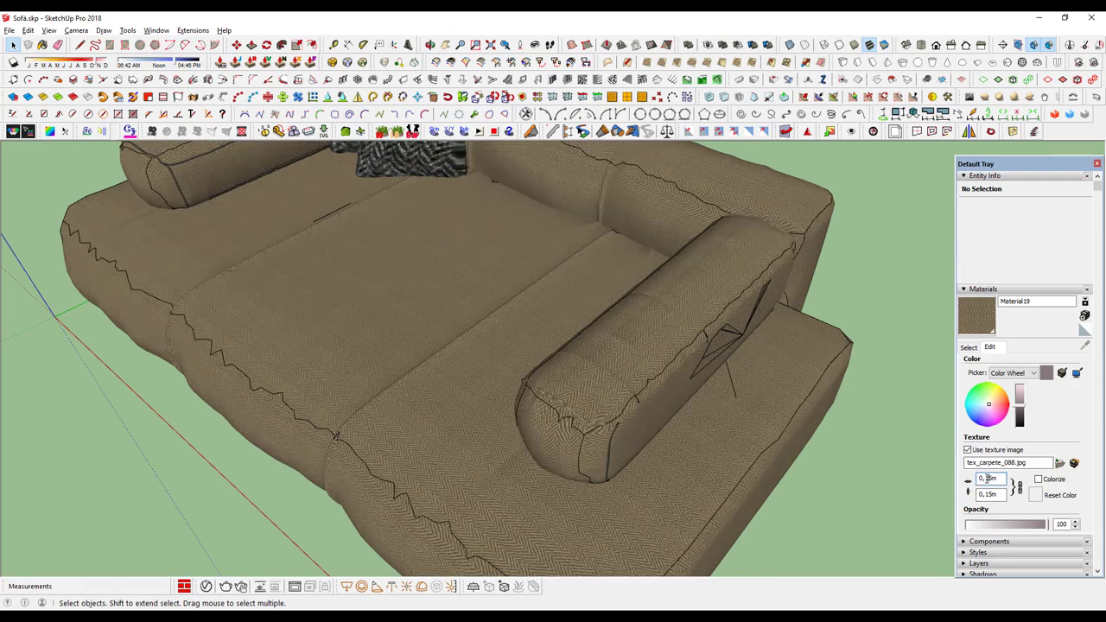
# Zoom in and enter the bolster cushion with all its geometry selected
pyautogui.scroll(2, 517, 371)
pyautogui.scroll(2, 523, 372)
pyautogui.scroll(2, 531, 371)
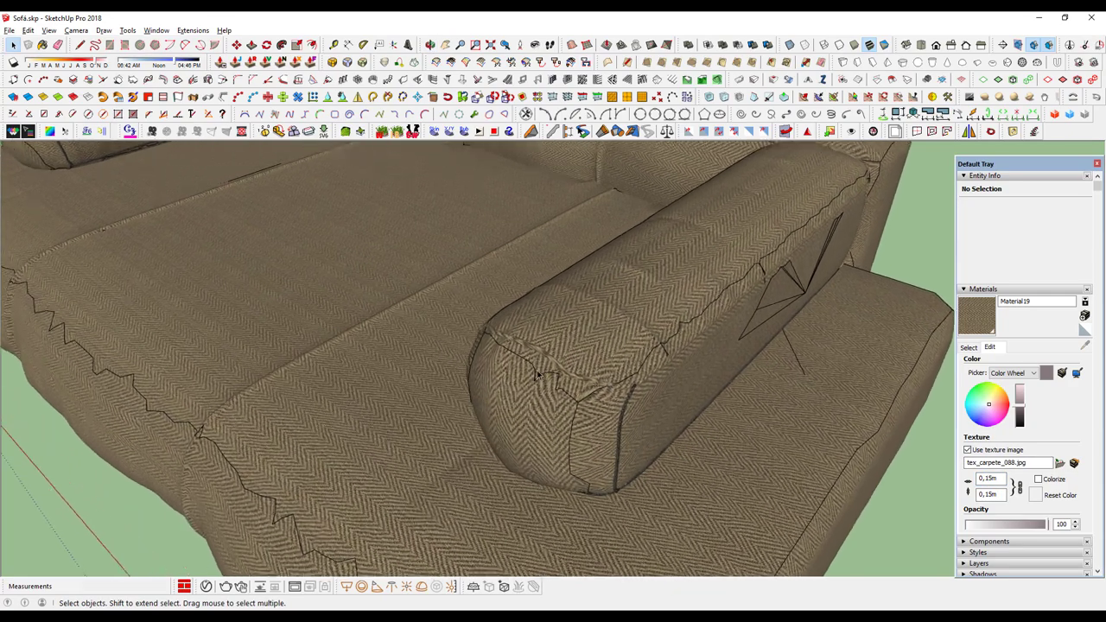
pyautogui.scroll(2, 536, 370)
pyautogui.tripleClick(539, 360)
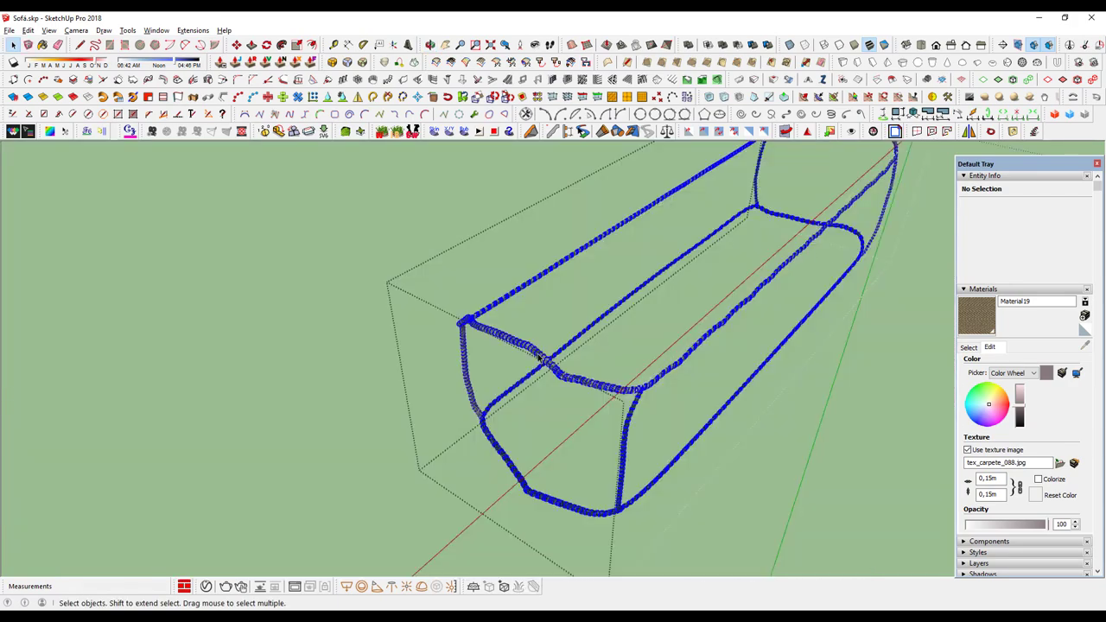
# From Top view, paint Material19 onto the bolster with FredoTools ThruPaint, then exit to the sofa
pyautogui.click(921, 44)
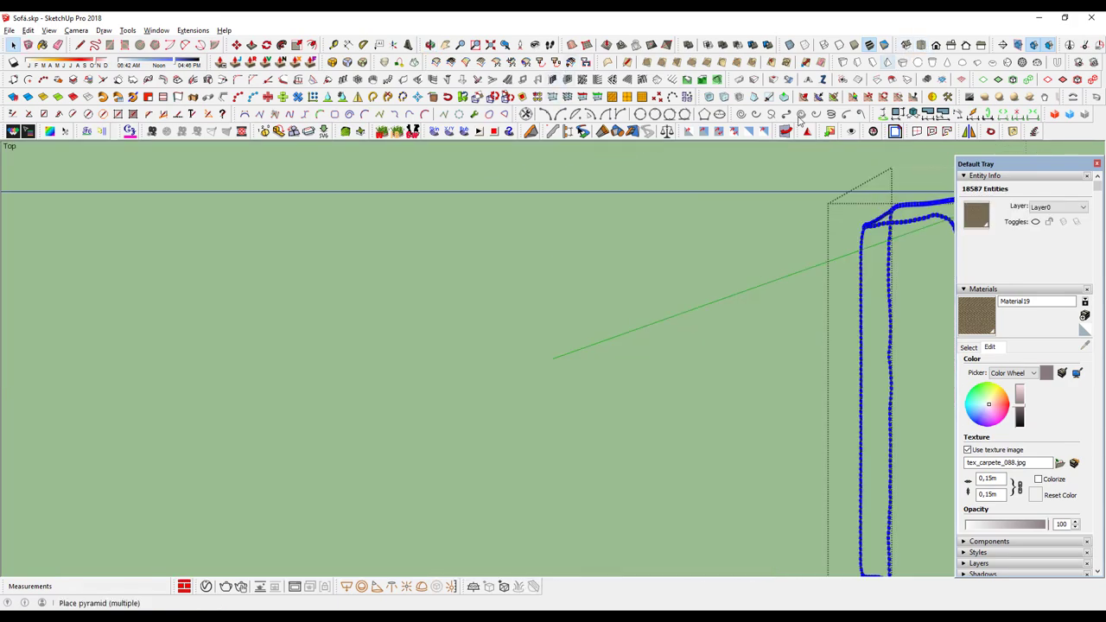
pyautogui.moveTo(617, 391); pyautogui.dragTo(588, 328, button='middle')
pyautogui.scroll(-2, 619, 296)
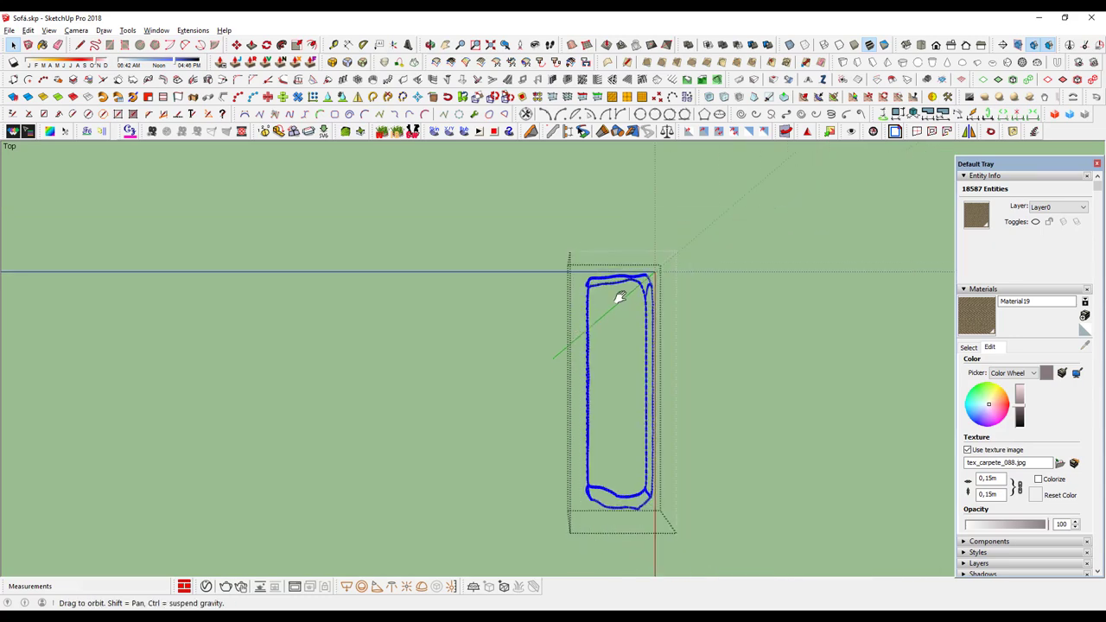
pyautogui.click(86, 130)
pyautogui.click(87, 322)
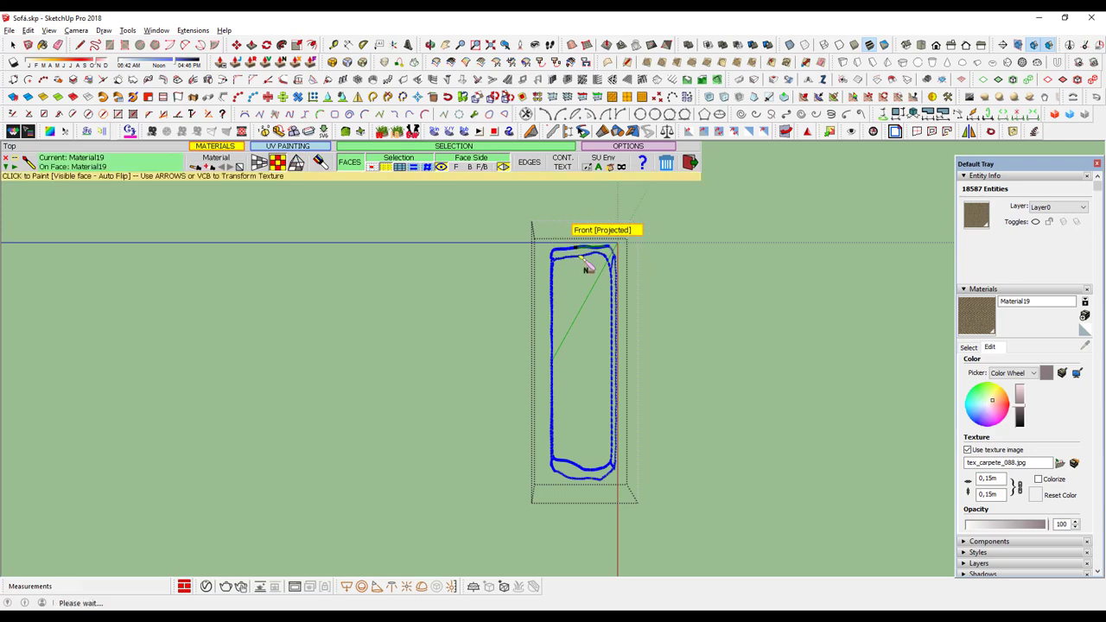
pyautogui.press('space')
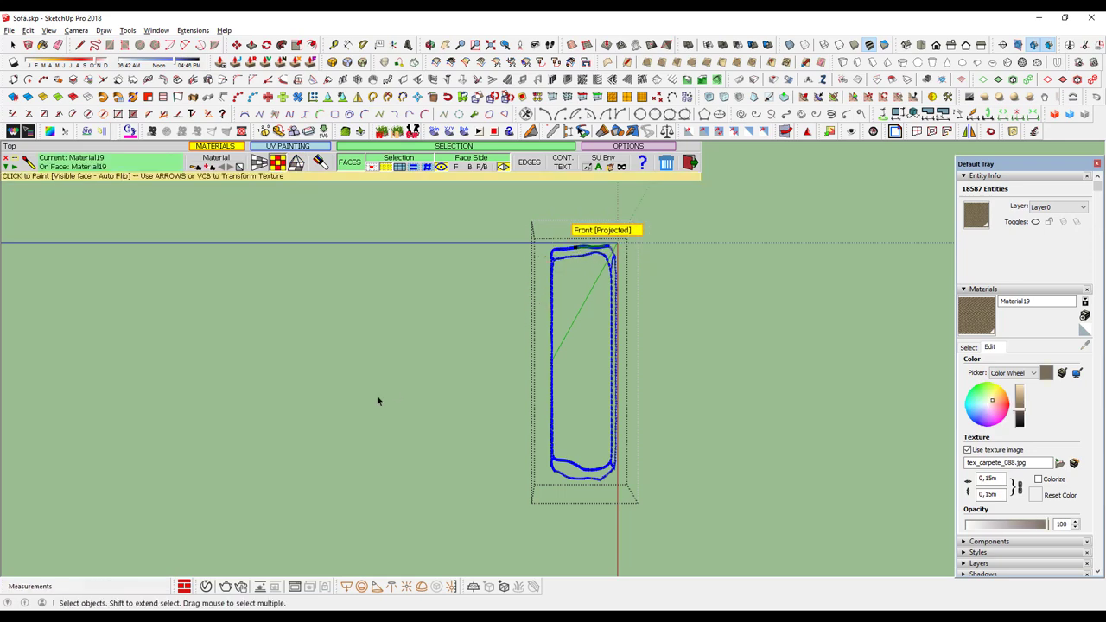
pyautogui.click(378, 400)
# Orbit to an oblique view and open the bolster component to inspect it
pyautogui.moveTo(391, 340); pyautogui.dragTo(546, 469, button='middle')
pyautogui.scroll(2, 545, 469)
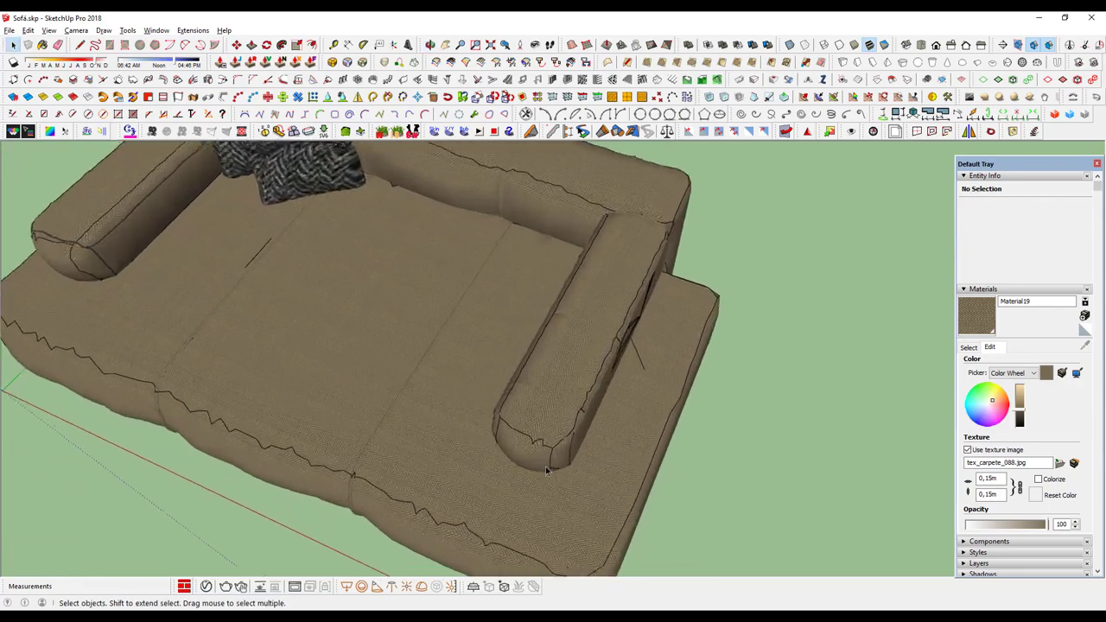
pyautogui.scroll(3, 546, 466)
pyautogui.scroll(4, 548, 449)
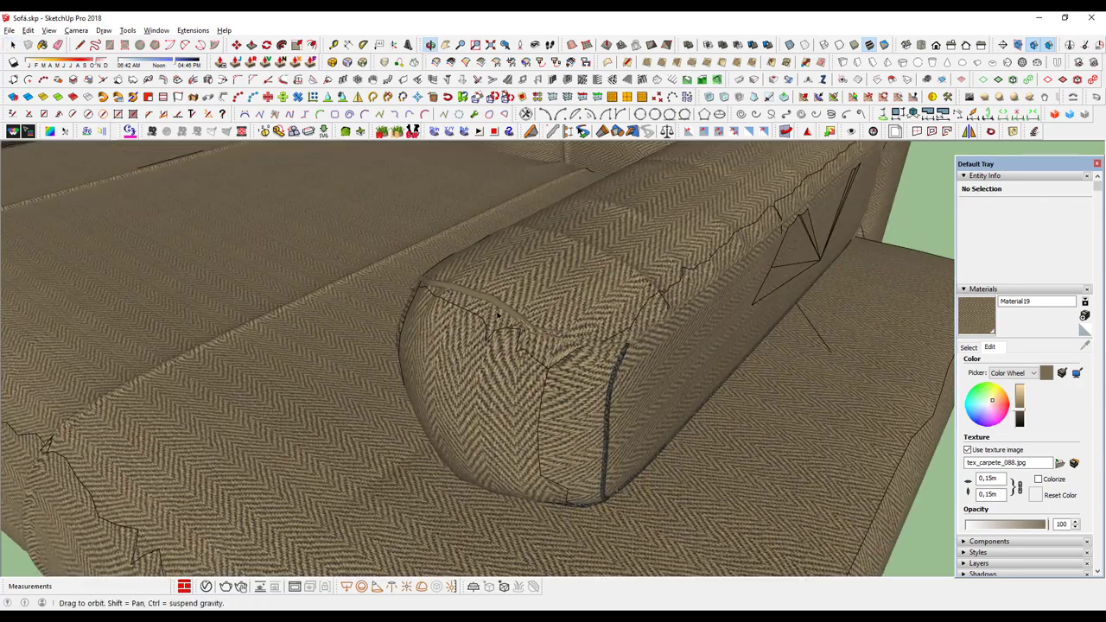
pyautogui.moveTo(551, 437)
pyautogui.mouseDown(button='middle')
pyautogui.moveTo(516, 315)
pyautogui.moveTo(561, 337)
pyautogui.mouseUp(button='middle')
pyautogui.scroll(2, 514, 345)
pyautogui.doubleClick(514, 350)
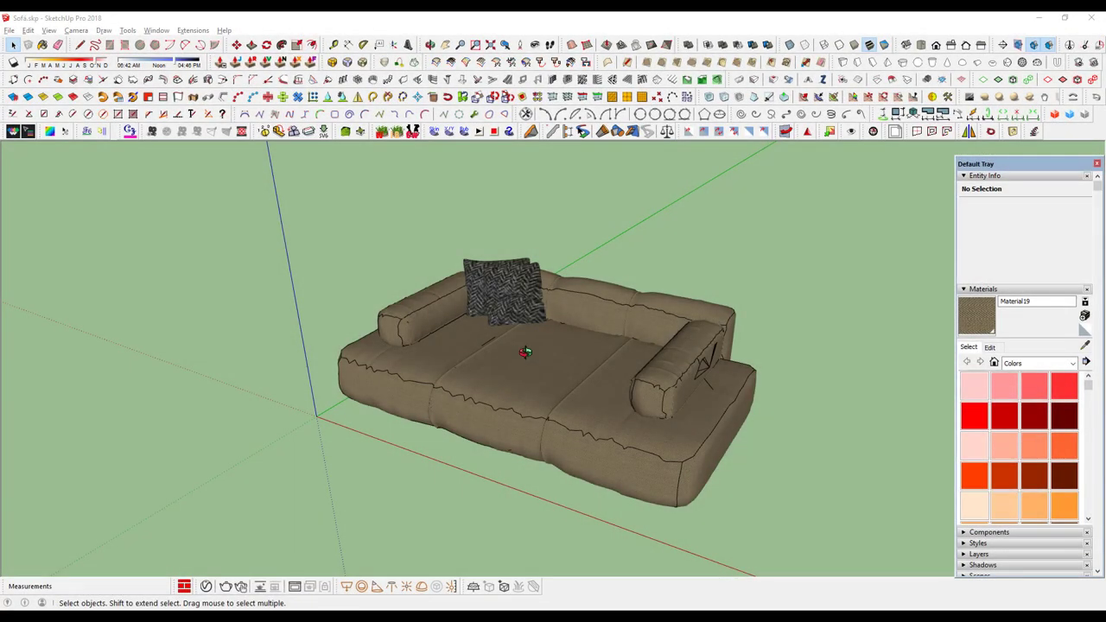
# Select both herringbone throw pillows and delete them
pyautogui.moveTo(525, 363)
pyautogui.mouseDown(button='middle')
pyautogui.moveTo(518, 318)
pyautogui.moveTo(530, 382)
pyautogui.mouseUp(button='middle')
pyautogui.scroll(1, 525, 325)
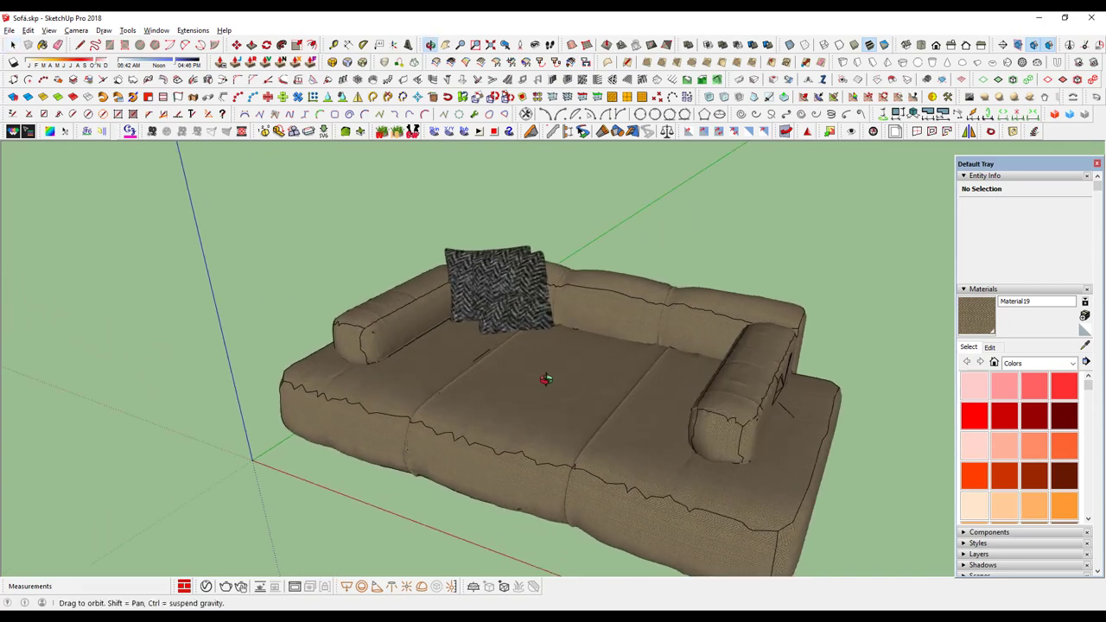
pyautogui.click(493, 289)
pyautogui.scroll(2, 488, 293)
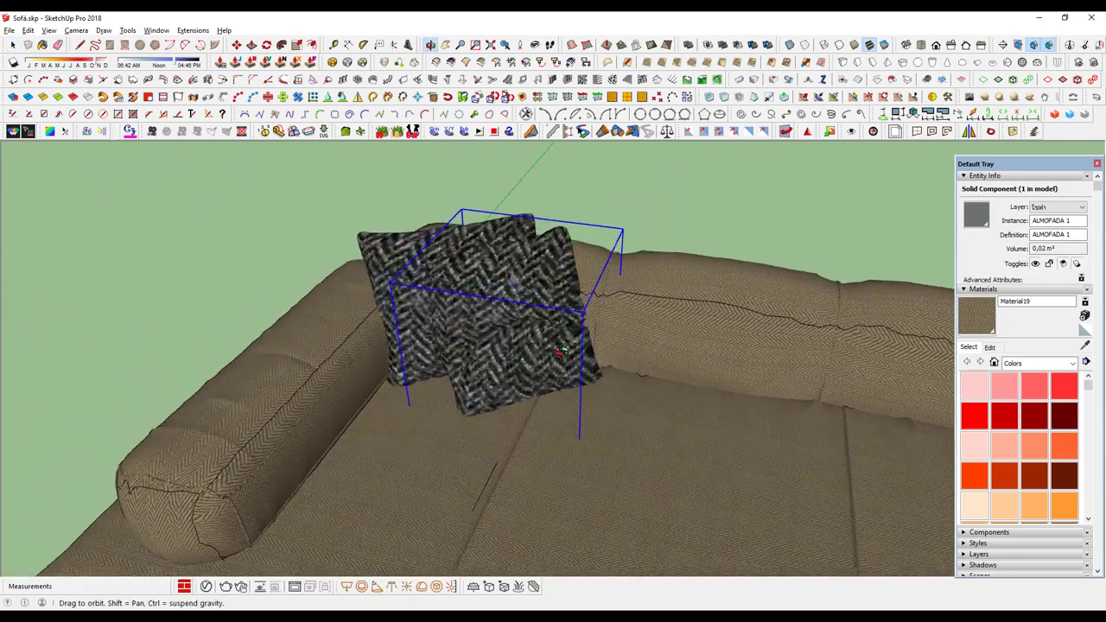
pyautogui.moveTo(488, 294); pyautogui.dragTo(412, 289, button='middle')
pyautogui.keyDown('shift'); pyautogui.click(412, 289); pyautogui.keyUp('shift')
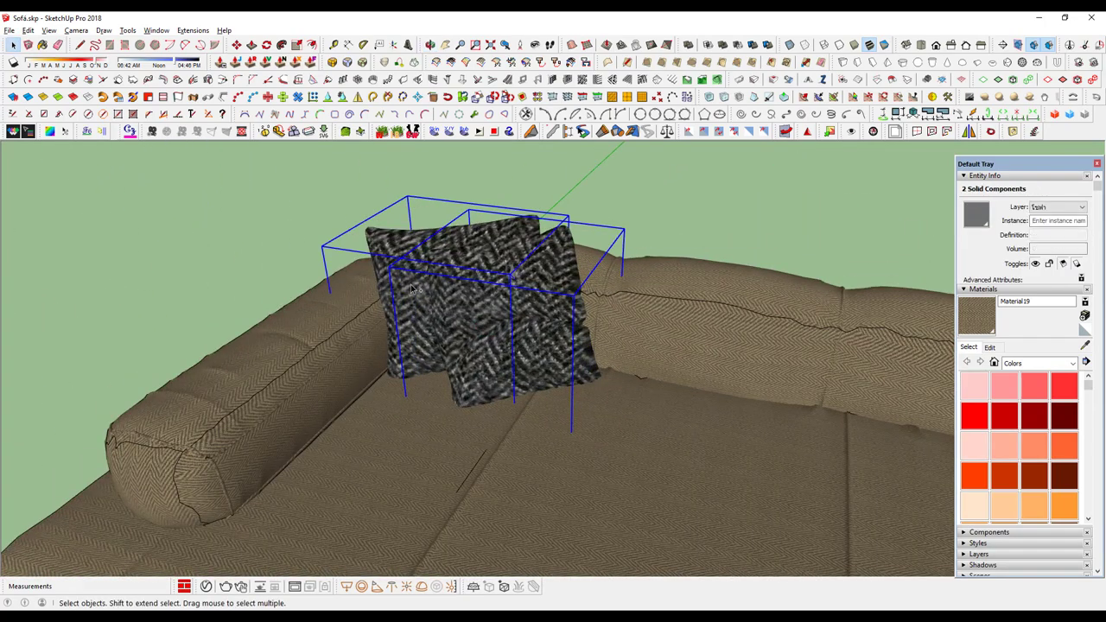
pyautogui.press('Delete')
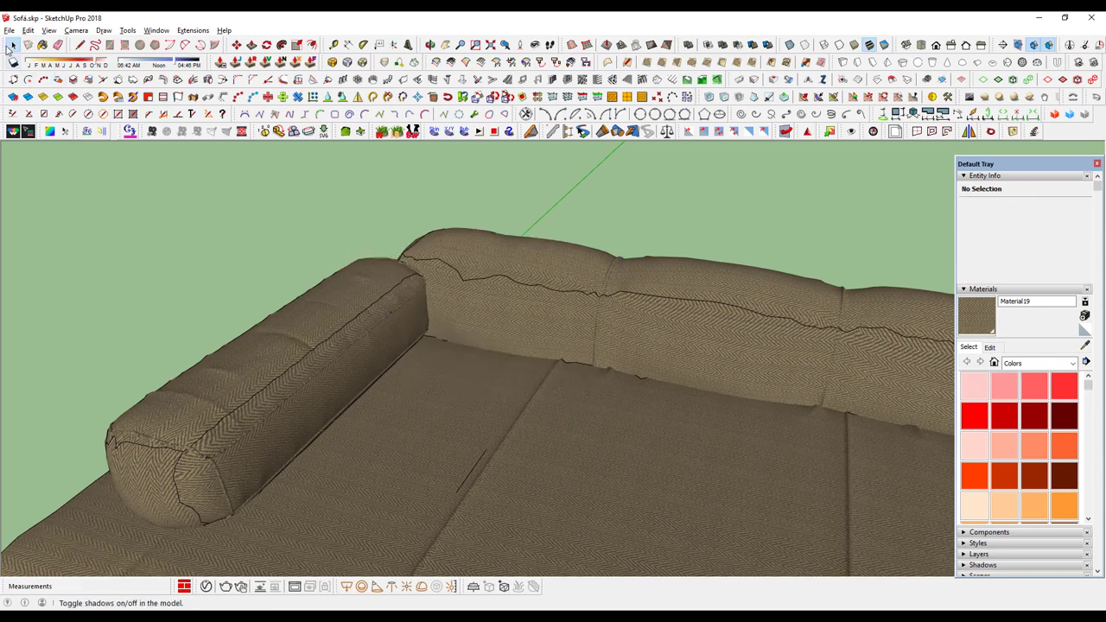
pyautogui.click(8, 31)
# Import Almofada_02.skp from Arquitetura > Decoração > Cabeça de Alce
pyautogui.click(35, 195)
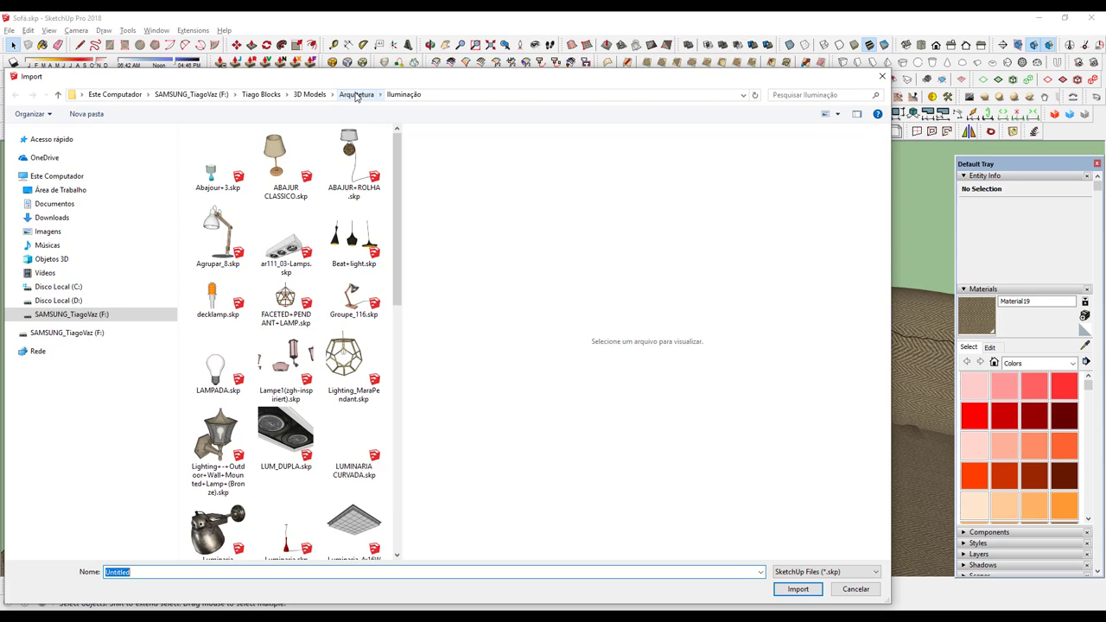
pyautogui.click(356, 94)
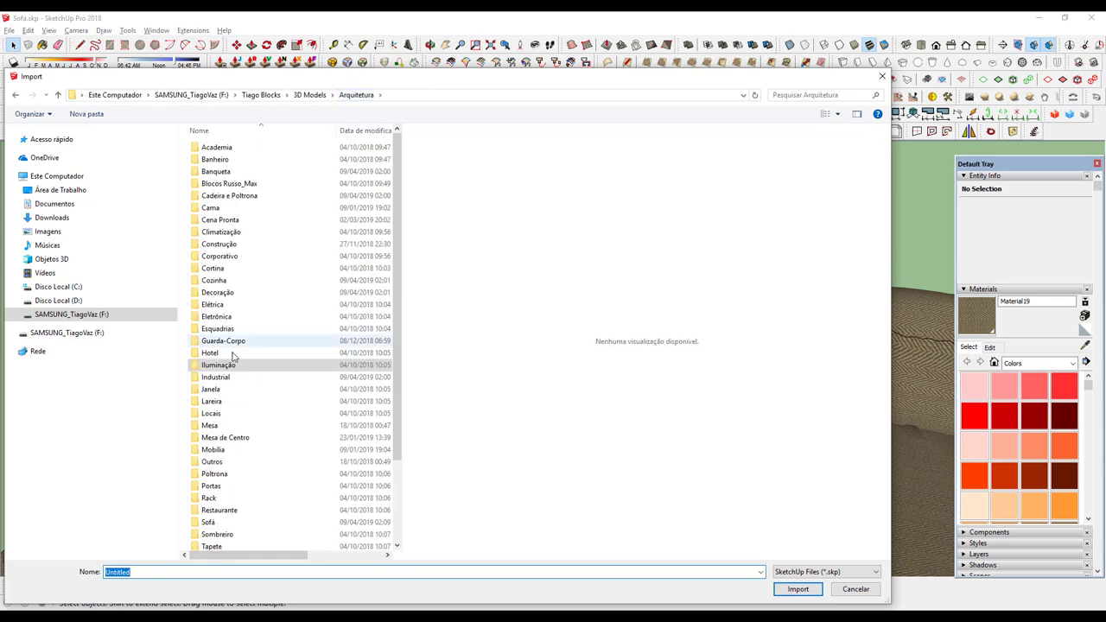
pyautogui.click(221, 404)
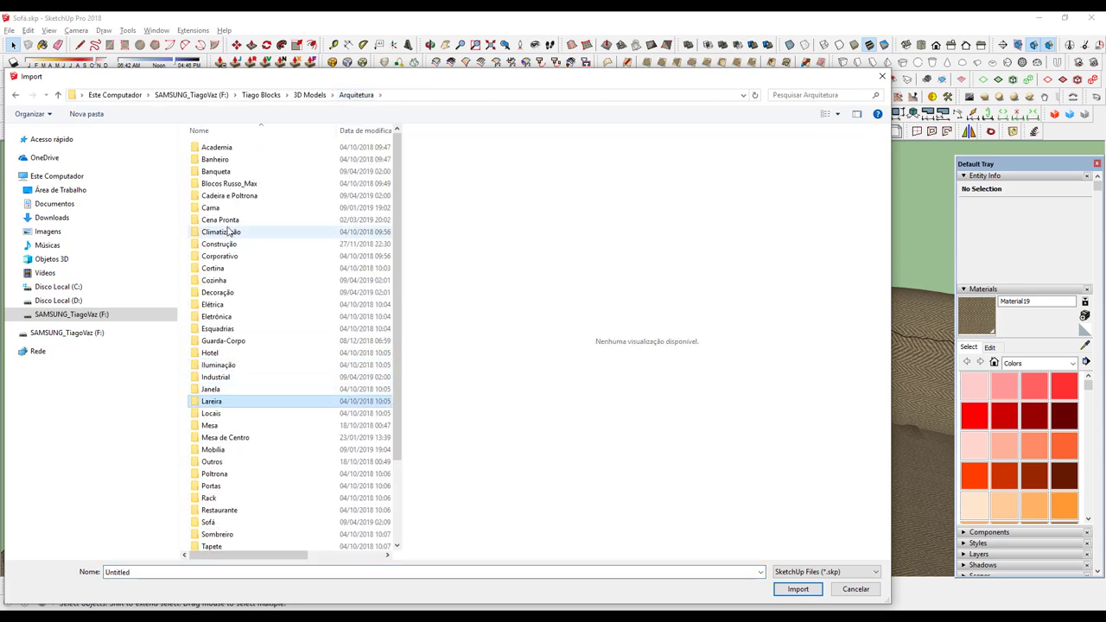
pyautogui.doubleClick(219, 292)
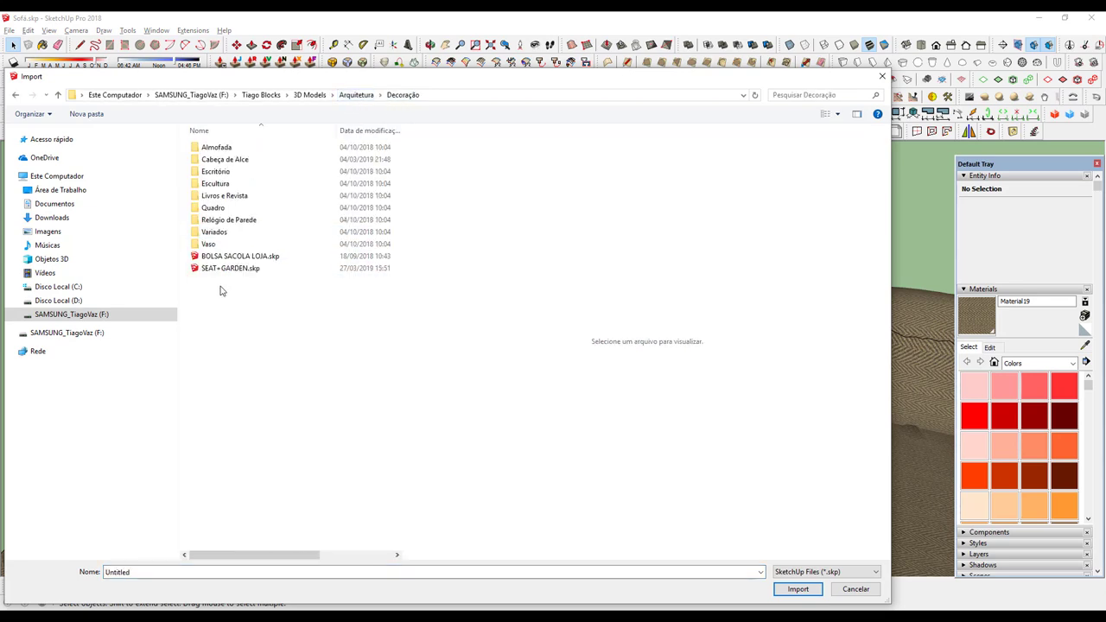
pyautogui.doubleClick(225, 159)
pyautogui.click(242, 294)
pyautogui.moveTo(402, 217); pyautogui.dragTo(493, 217)
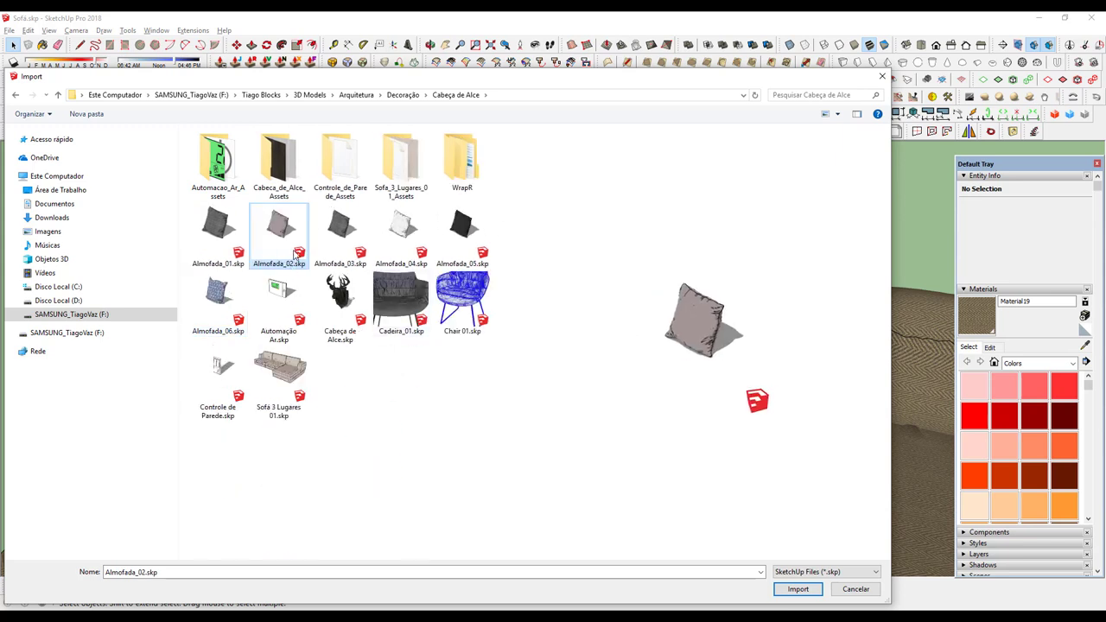
pyautogui.click(797, 588)
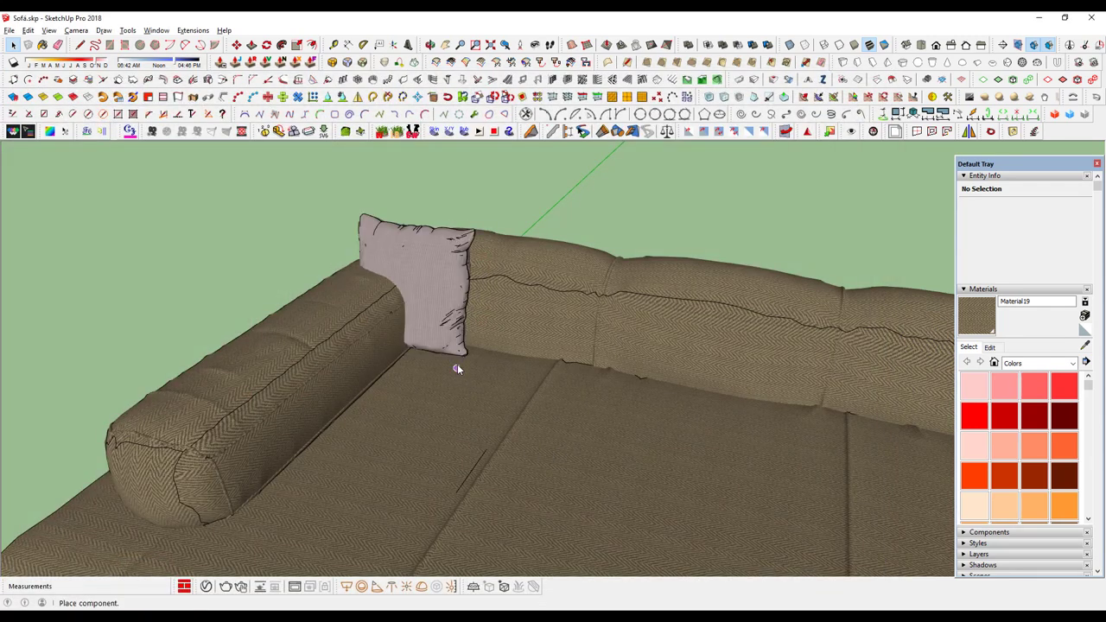
# Place the Almofada_02 pillow in the sofa's back-left corner and scale it up by 1,11
pyautogui.click(462, 391)
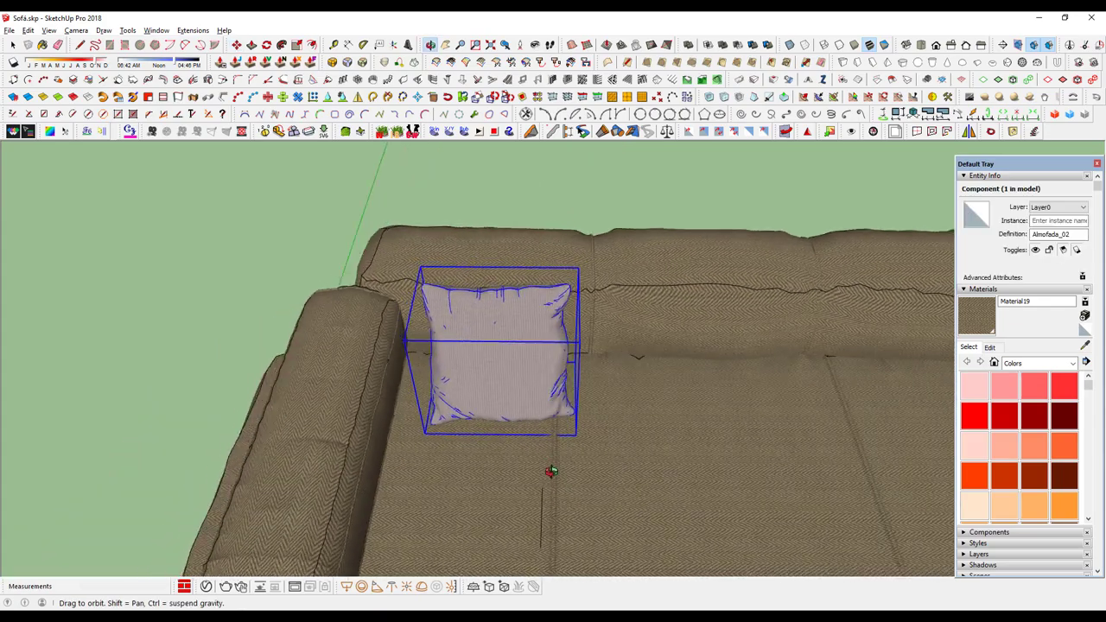
pyautogui.moveTo(462, 390); pyautogui.dragTo(462, 394, button='middle')
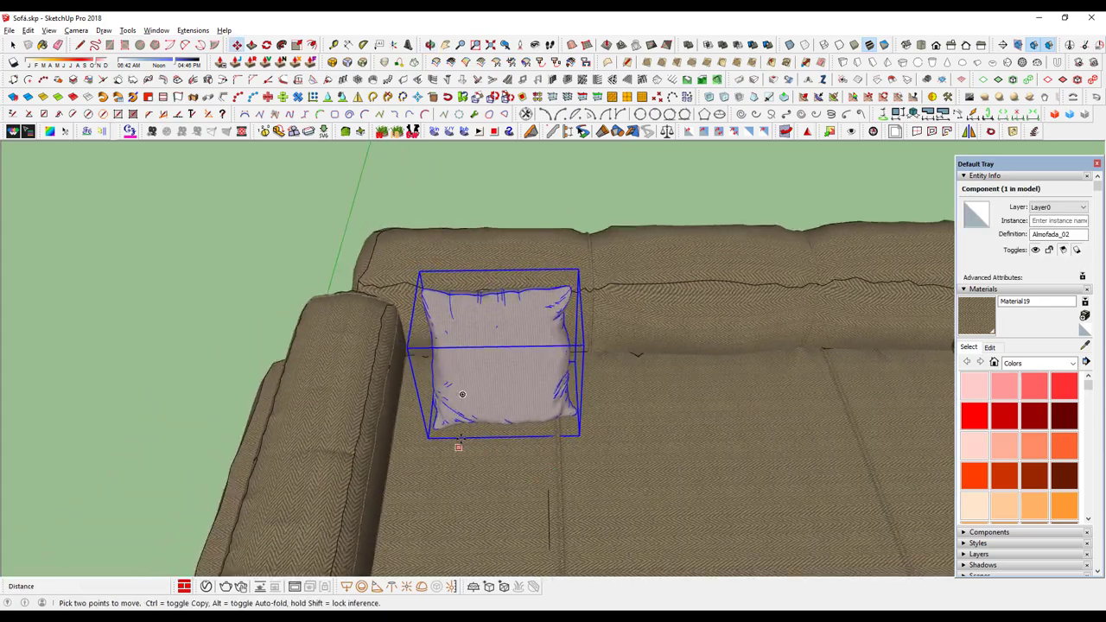
pyautogui.click(937, 49)
pyautogui.moveTo(674, 276)
pyautogui.mouseDown(button='middle')
pyautogui.moveTo(644, 464)
pyautogui.moveTo(383, 358)
pyautogui.moveTo(364, 332)
pyautogui.moveTo(353, 407)
pyautogui.mouseUp(button='middle')
pyautogui.press('s')
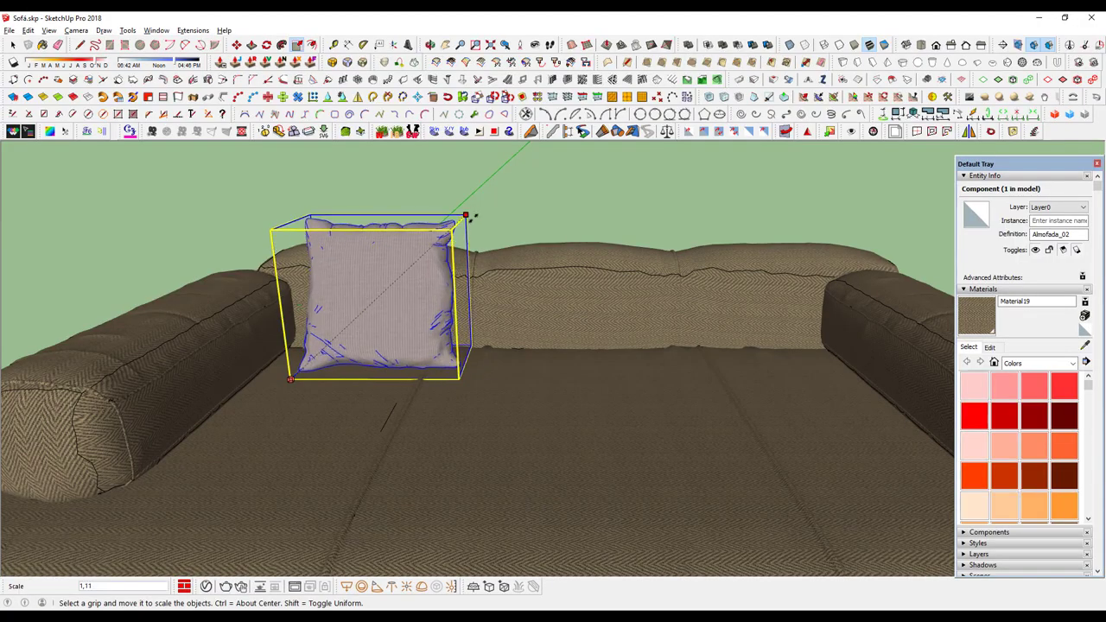
pyautogui.press('space')
pyautogui.moveTo(420, 340); pyautogui.dragTo(427, 272, button='middle')
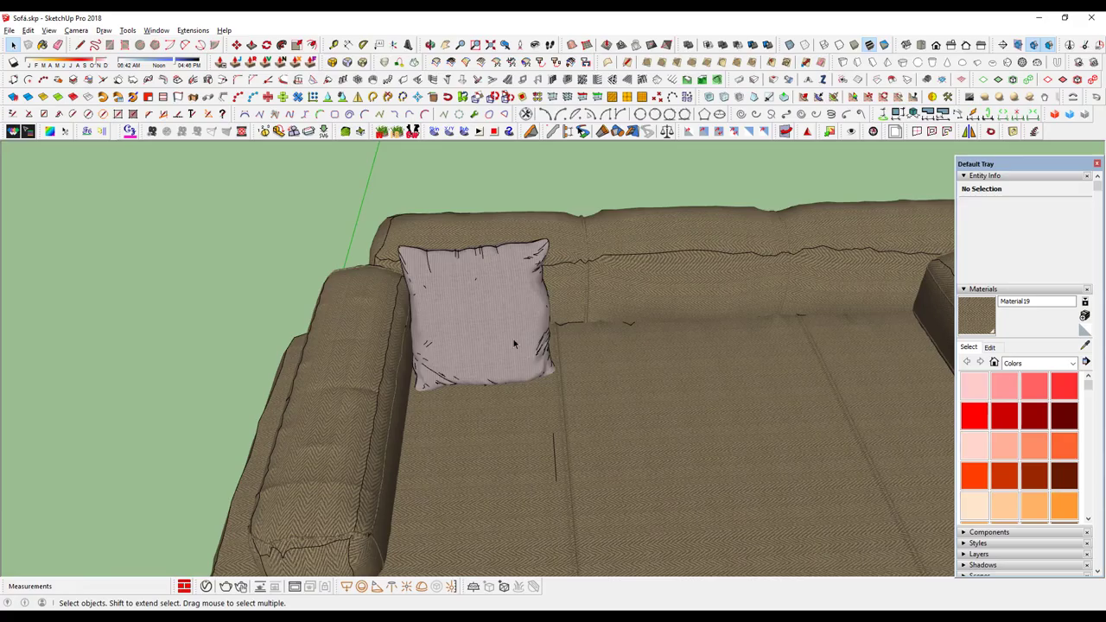
pyautogui.click(509, 330)
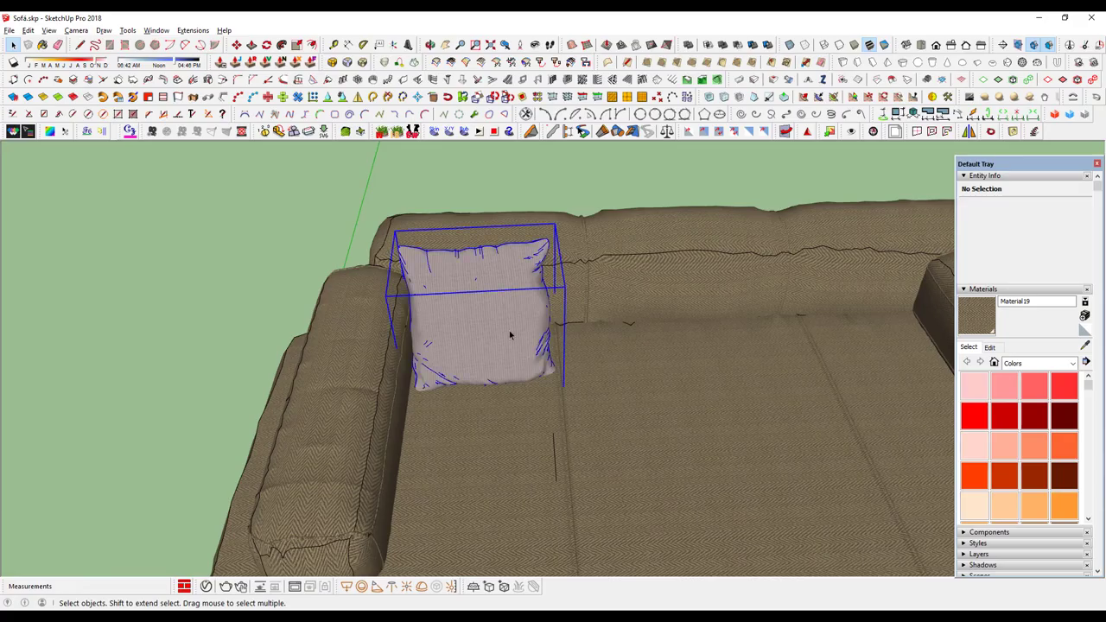
pyautogui.click(248, 266)
# Run Extensions > Purge with all options Yes, removing 12 components and 4 materials
pyautogui.click(188, 30)
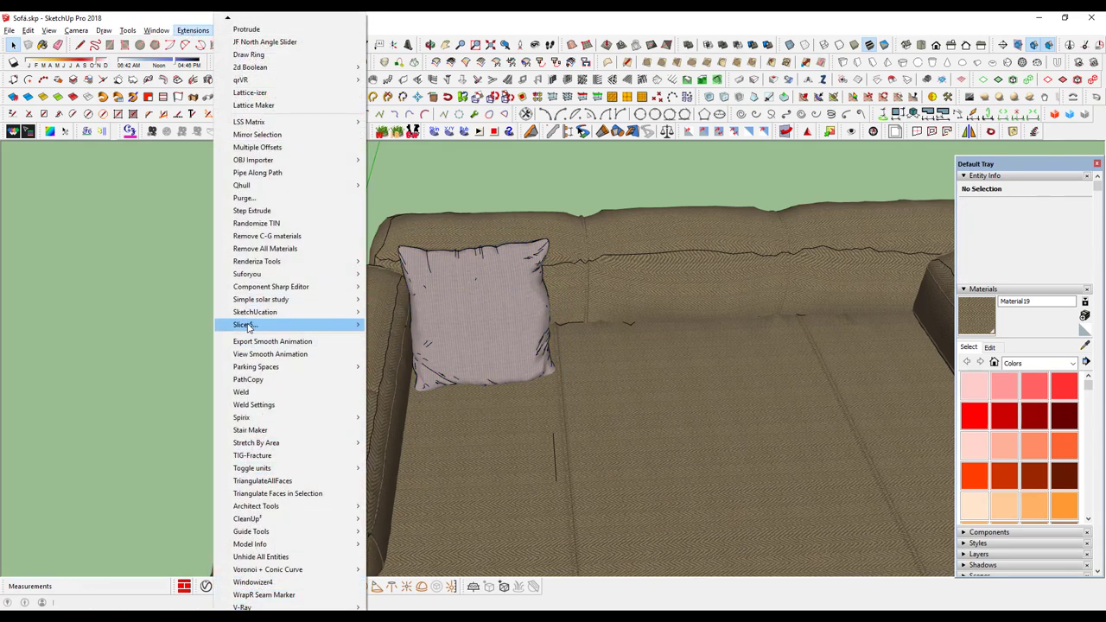
pyautogui.click(245, 197)
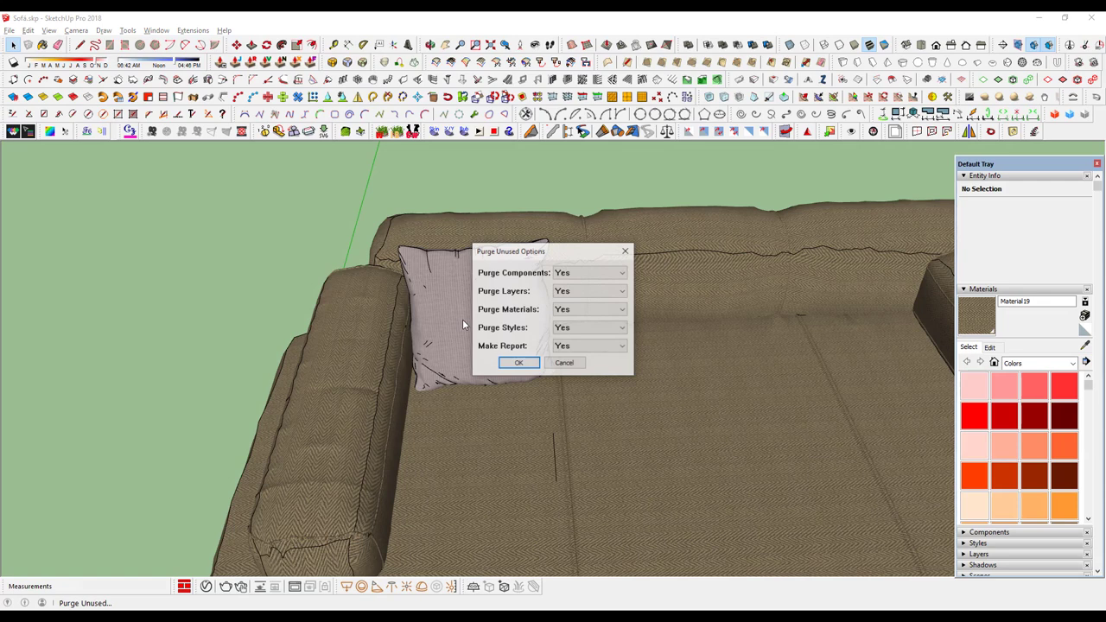
pyautogui.click(522, 364)
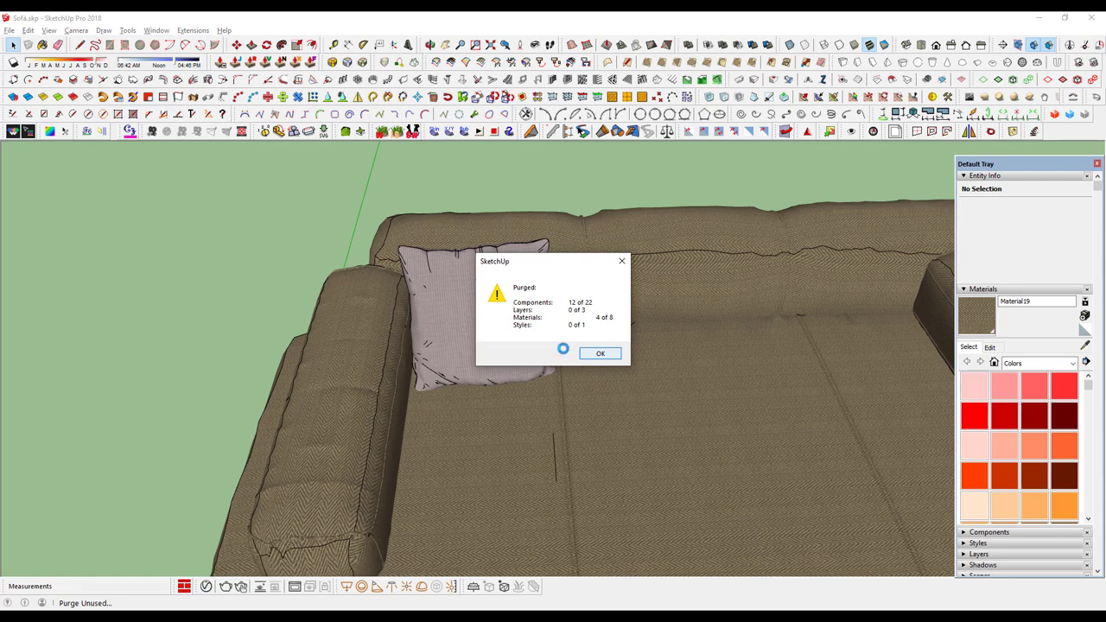
pyautogui.click(598, 354)
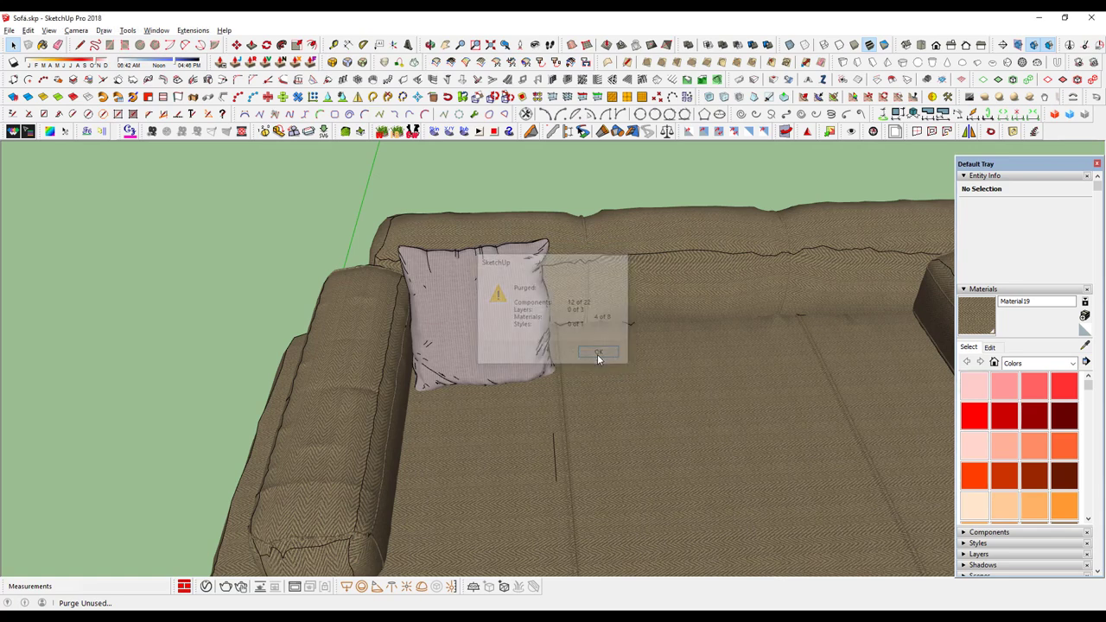
pyautogui.click(195, 31)
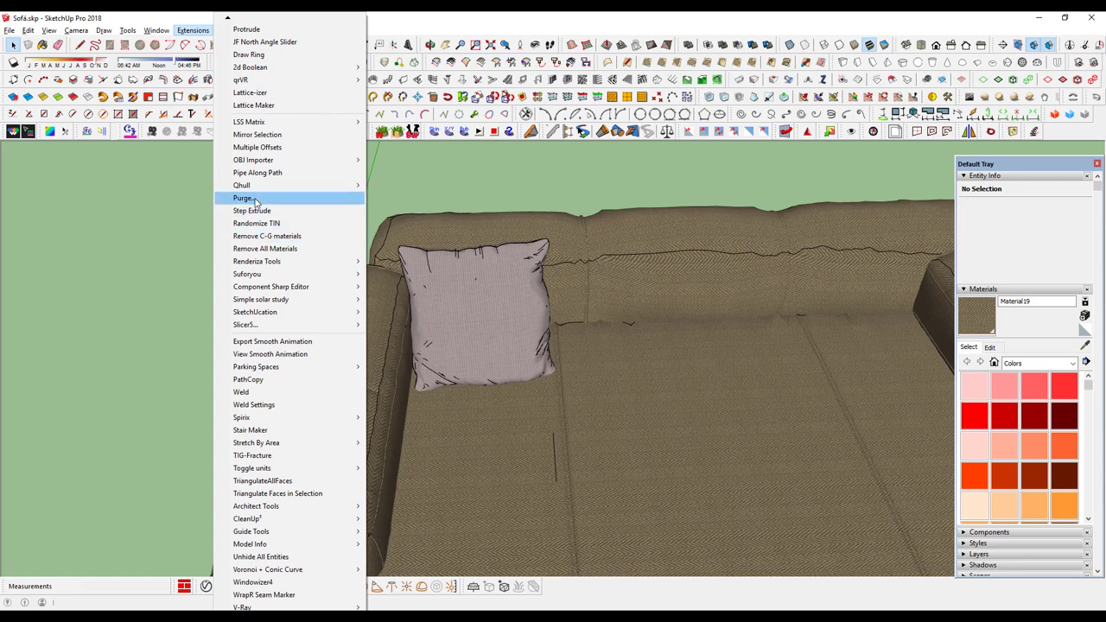
pyautogui.moveTo(247, 518)
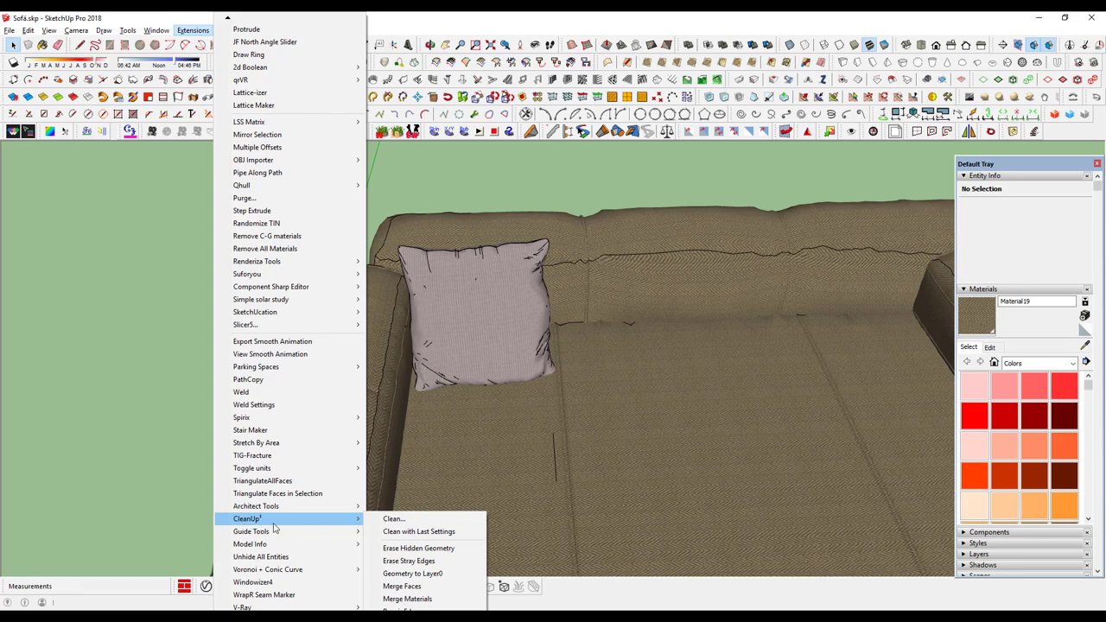
# Use CleanUp³ to erase hidden geometry and stray edges from the sofa model
pyautogui.click(414, 548)
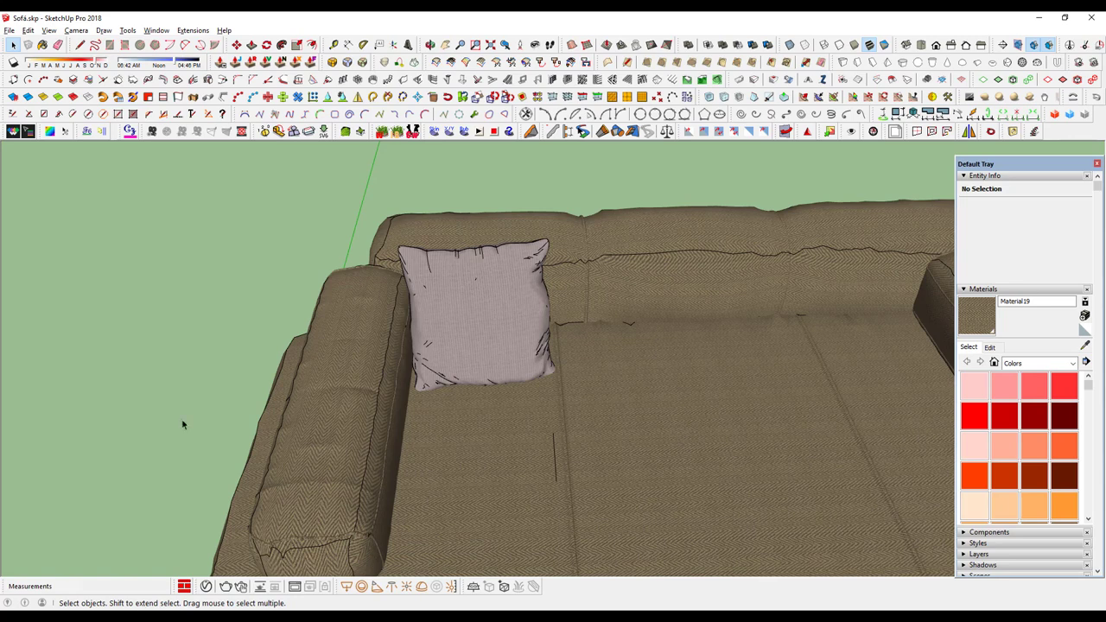
pyautogui.click(193, 30)
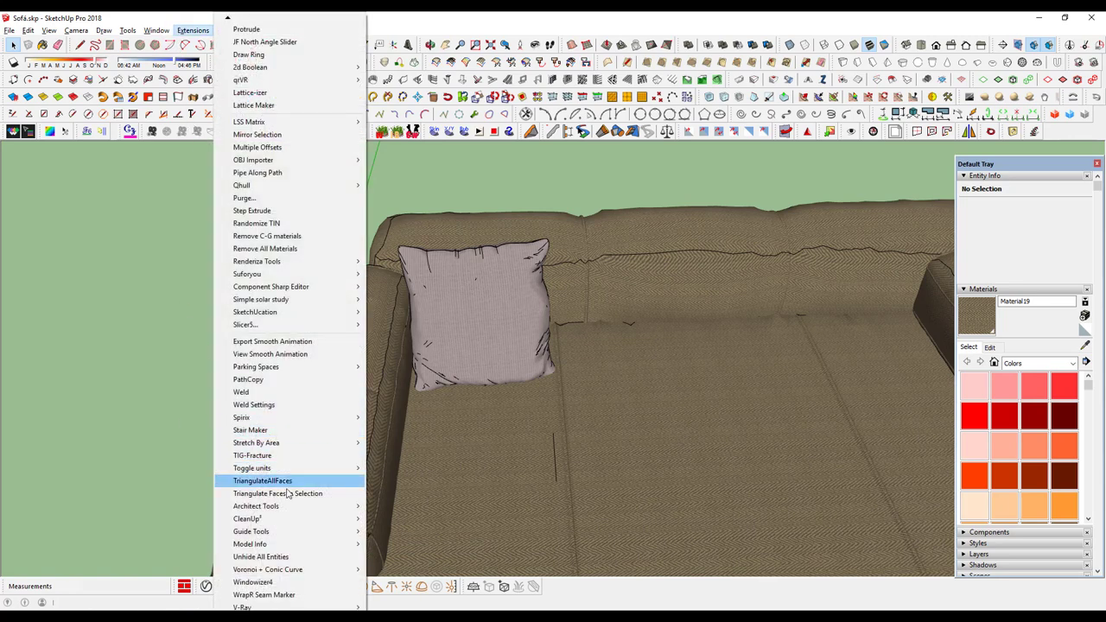
pyautogui.click(373, 560)
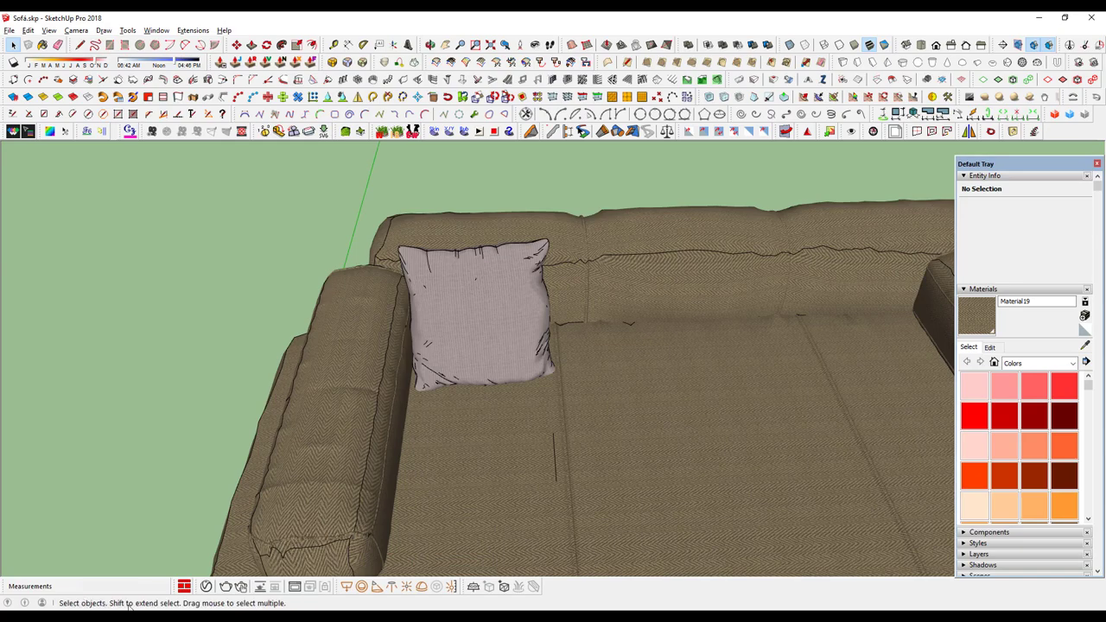
# Copy the Almofada_02 pillow and place the copy forward and left of the first
pyautogui.moveTo(324, 385)
pyautogui.mouseDown(button='middle')
pyautogui.moveTo(500, 270)
pyautogui.moveTo(98, 311)
pyautogui.moveTo(548, 447)
pyautogui.moveTo(568, 398)
pyautogui.mouseUp(button='middle')
pyautogui.click(501, 270)
pyautogui.press('m')
pyautogui.press('ctrl')
pyautogui.click(518, 396)
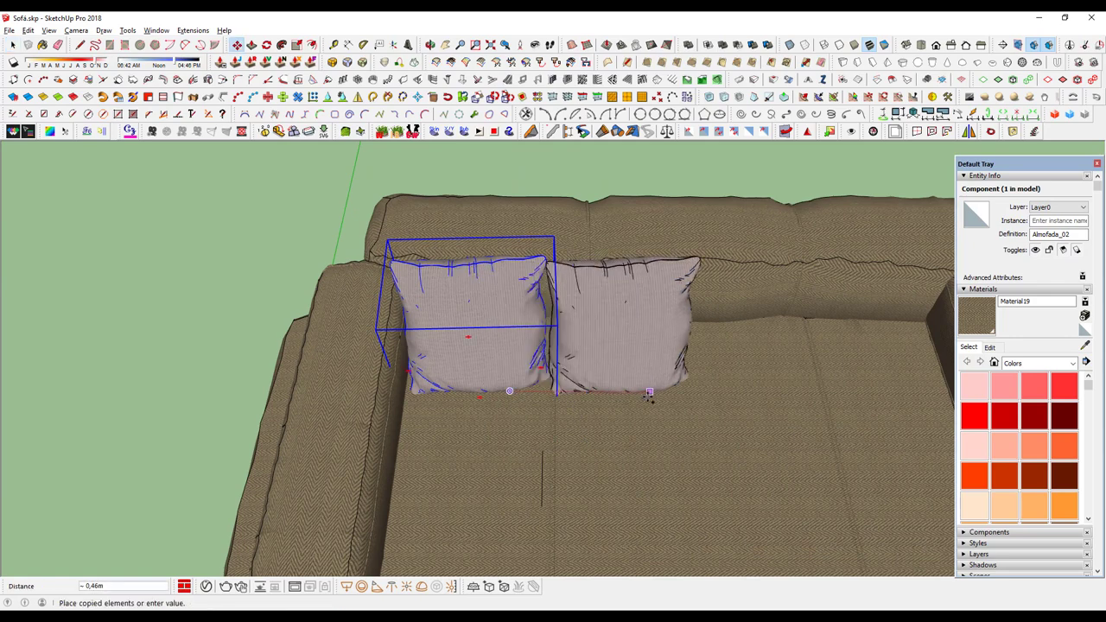
pyautogui.click(665, 395)
pyautogui.click(225, 262)
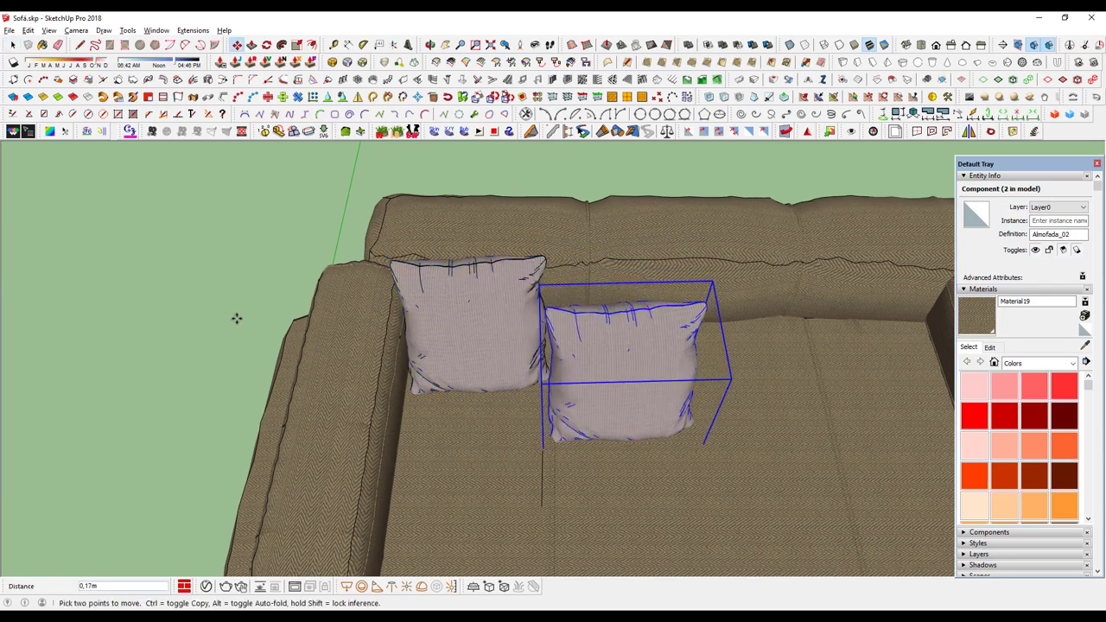
pyautogui.click(205, 305)
# In Top view, rotate the pillow copy so it sits angled in the corner
pyautogui.moveTo(247, 344)
pyautogui.mouseDown(button='middle')
pyautogui.moveTo(686, 181)
pyautogui.moveTo(394, 474)
pyautogui.mouseUp(button='middle')
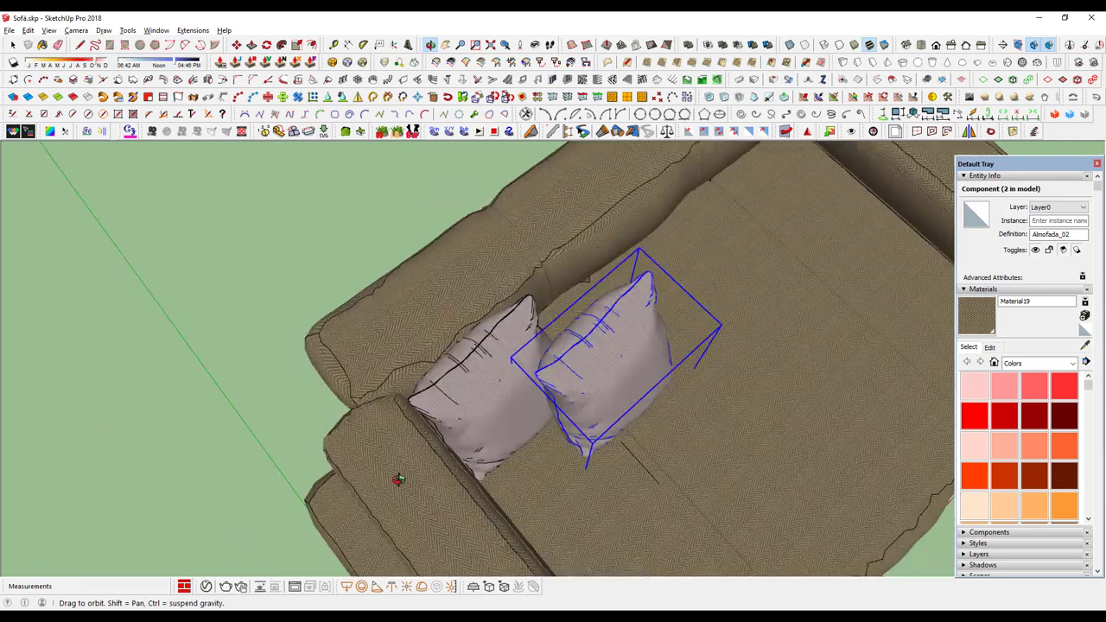
pyautogui.click(926, 57)
pyautogui.press('q')
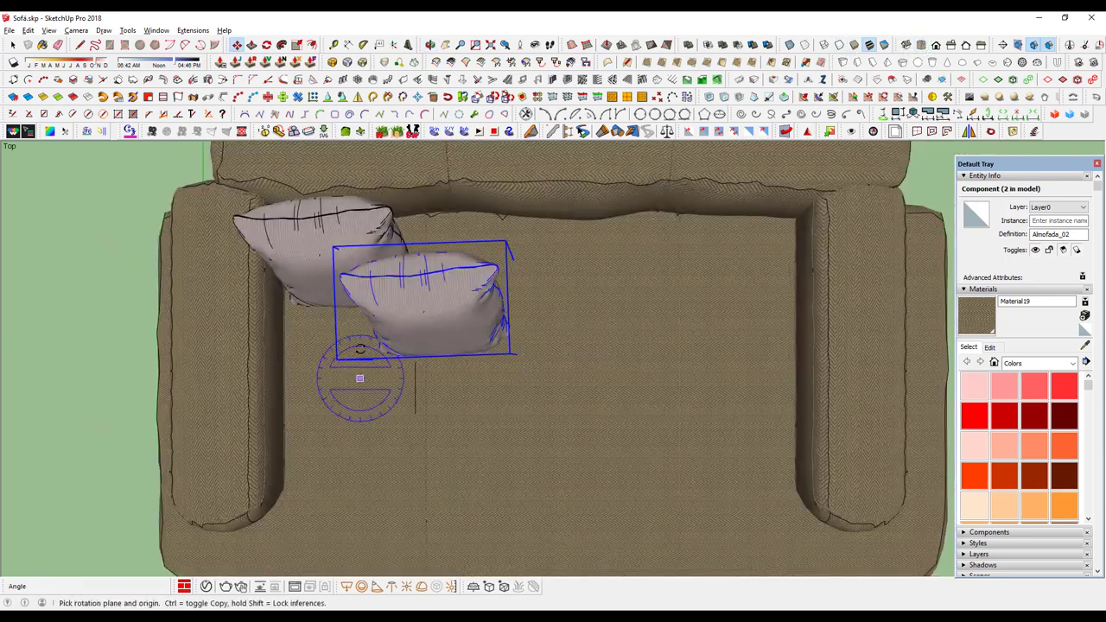
pyautogui.click(354, 350)
pyautogui.click(244, 351)
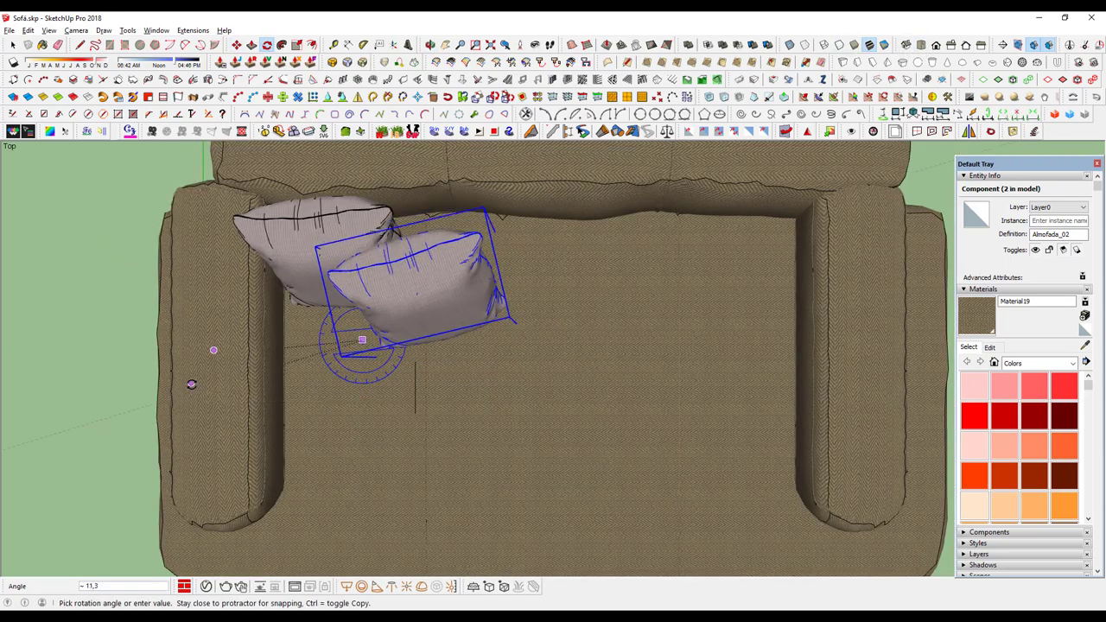
pyautogui.click(190, 384)
# Deselect the pillow and orbit out to view the whole sofa from the front
pyautogui.moveTo(190, 384)
pyautogui.mouseDown(button='middle')
pyautogui.moveTo(393, 298)
pyautogui.moveTo(562, 325)
pyautogui.moveTo(547, 360)
pyautogui.mouseUp(button='middle')
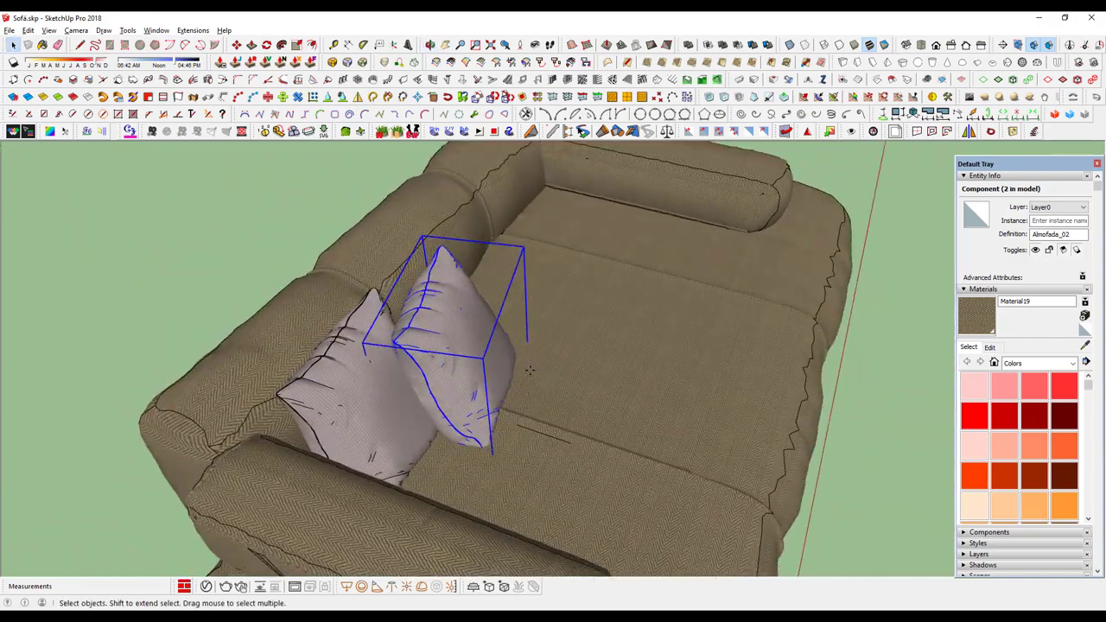
pyautogui.press('m')
pyautogui.press('space')
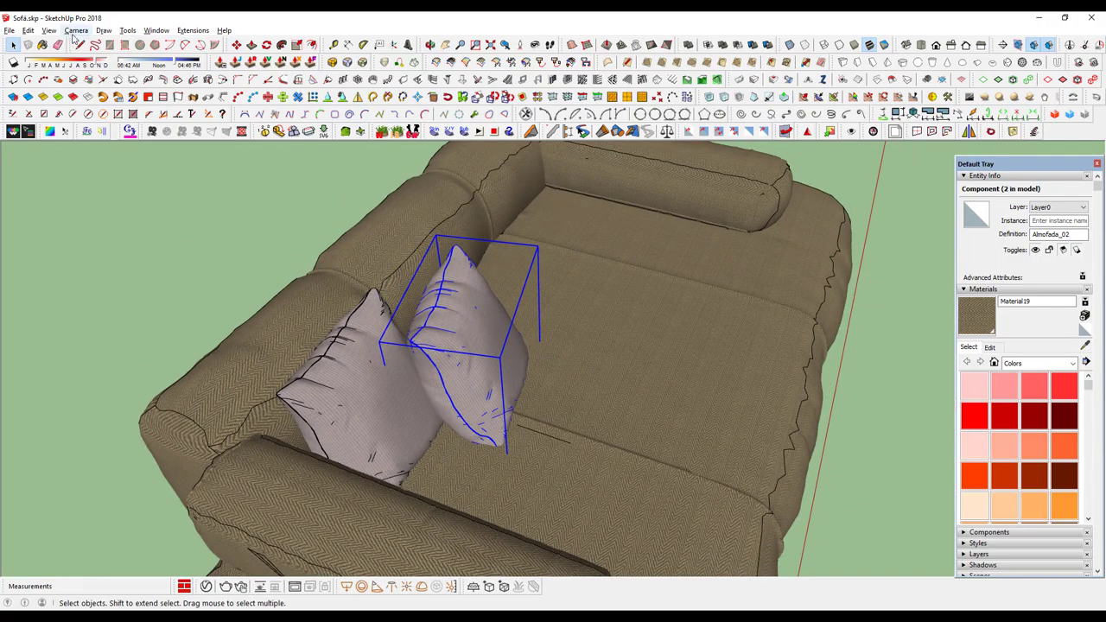
pyautogui.click(76, 30)
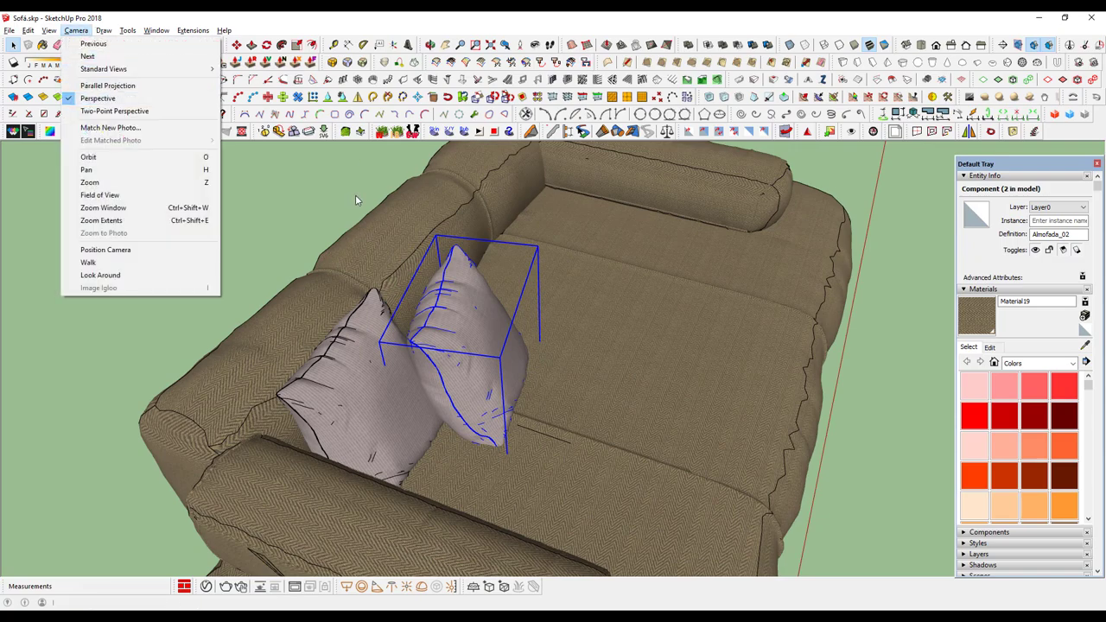
pyautogui.click(424, 250)
pyautogui.moveTo(466, 307)
pyautogui.mouseDown(button='middle')
pyautogui.moveTo(188, 174)
pyautogui.moveTo(494, 345)
pyautogui.moveTo(654, 310)
pyautogui.moveTo(612, 280)
pyautogui.mouseUp(button='middle')
pyautogui.click(653, 210)
pyautogui.moveTo(654, 210); pyautogui.dragTo(589, 322, button='middle')
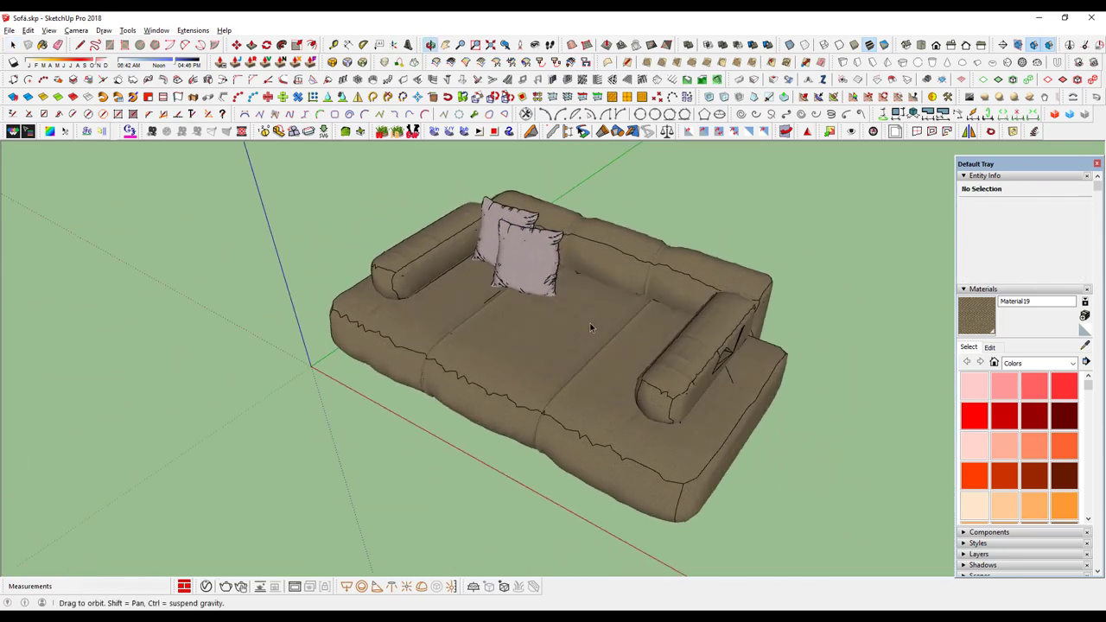
# Save the sofa model as Sofá.skp
pyautogui.click(9, 30)
pyautogui.click(22, 73)
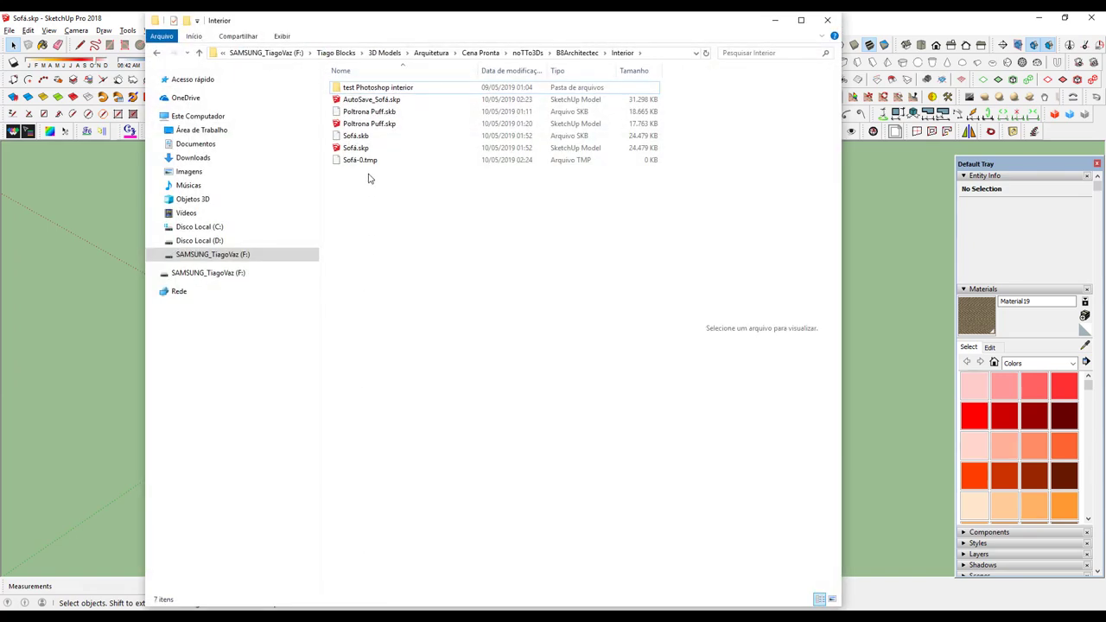
pyautogui.click(827, 19)
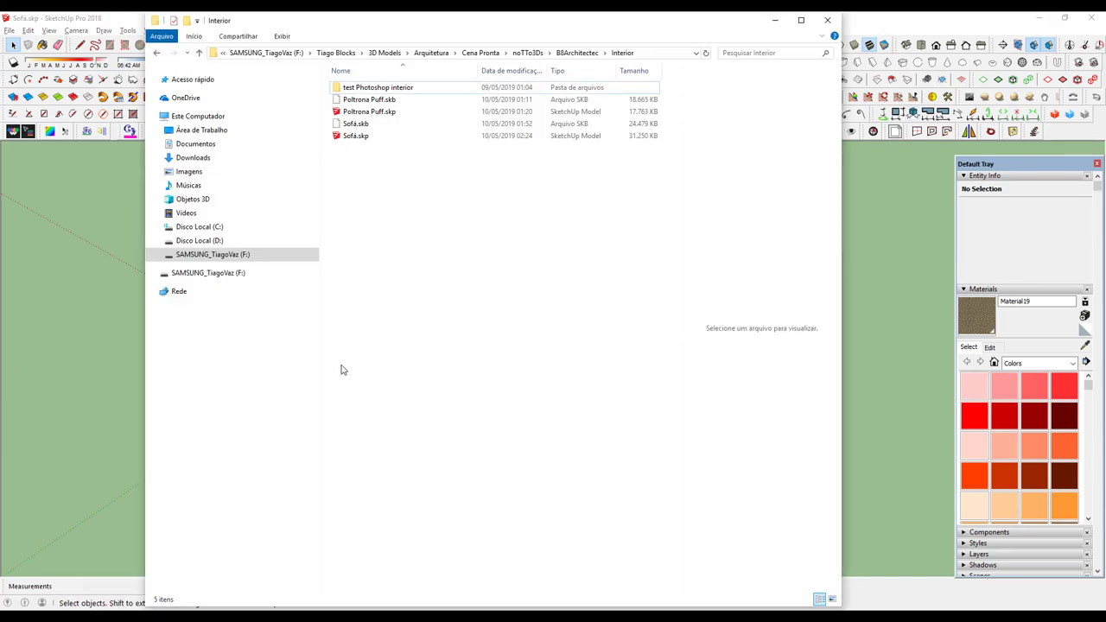
# Preview Sofá.skp (31.250 KB) and Poltrona Puff.skp in the Interior folder, then minimize Explorer
pyautogui.click(501, 138)
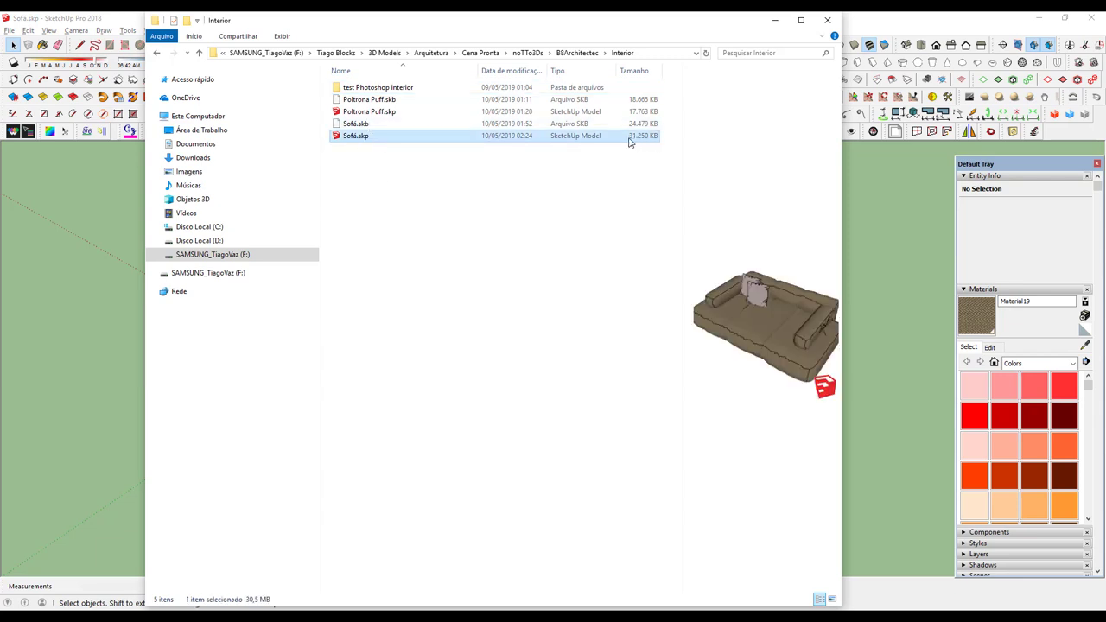
pyautogui.click(361, 115)
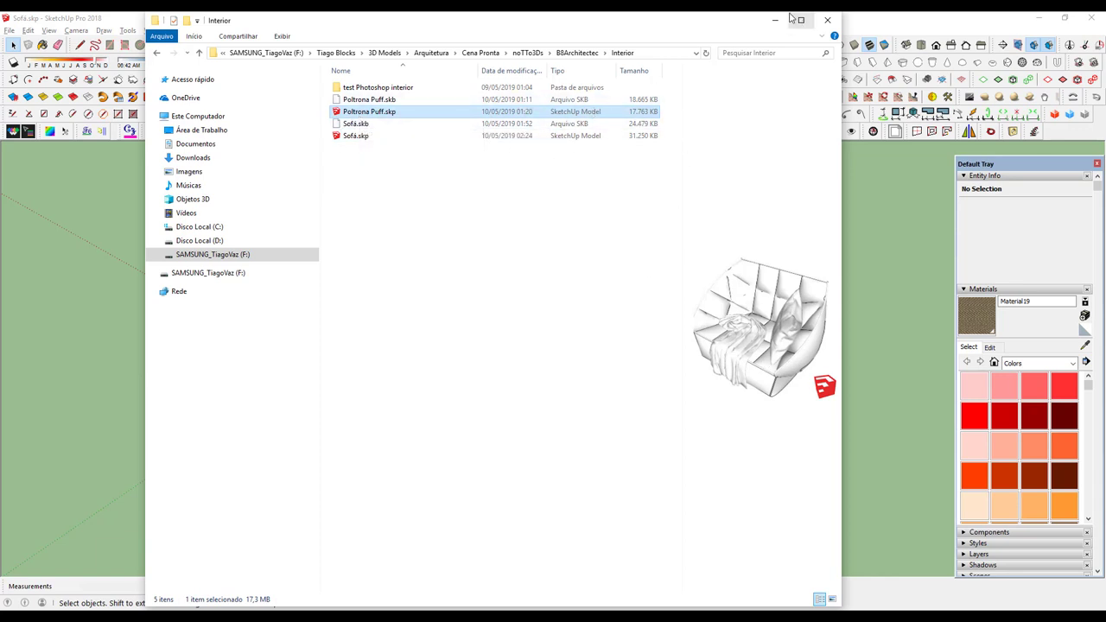
pyautogui.click(346, 139)
pyautogui.click(786, 18)
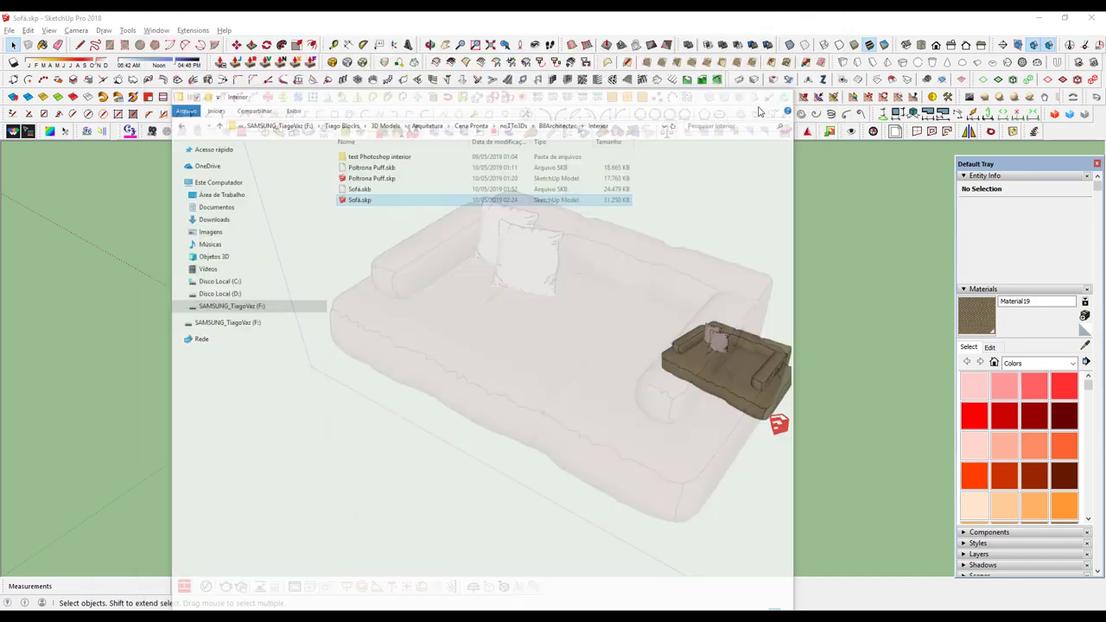